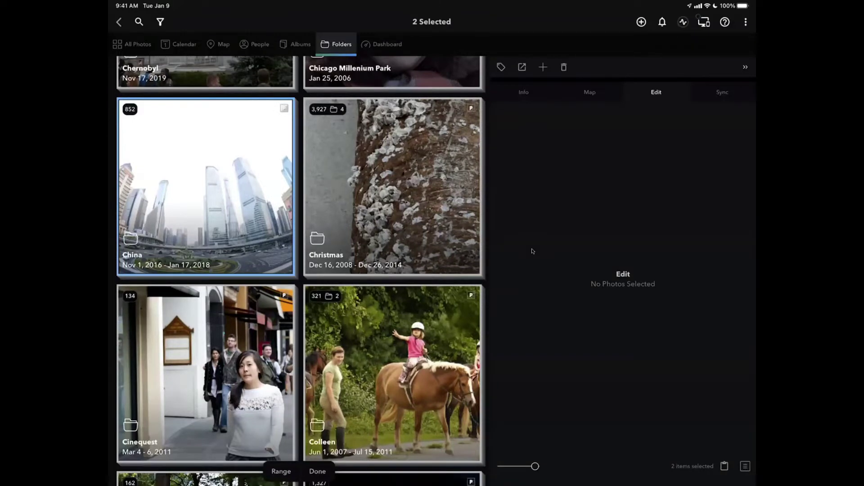
Clear the folder selection, open the teacup photo _DSC7404 from the China folder, and collapse the editing panel
left_click(745, 466)
left_click(673, 277)
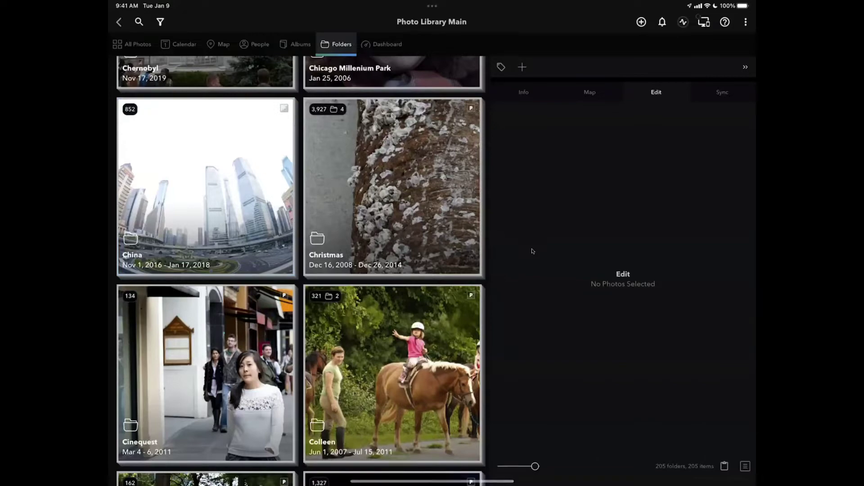
left_click(206, 187)
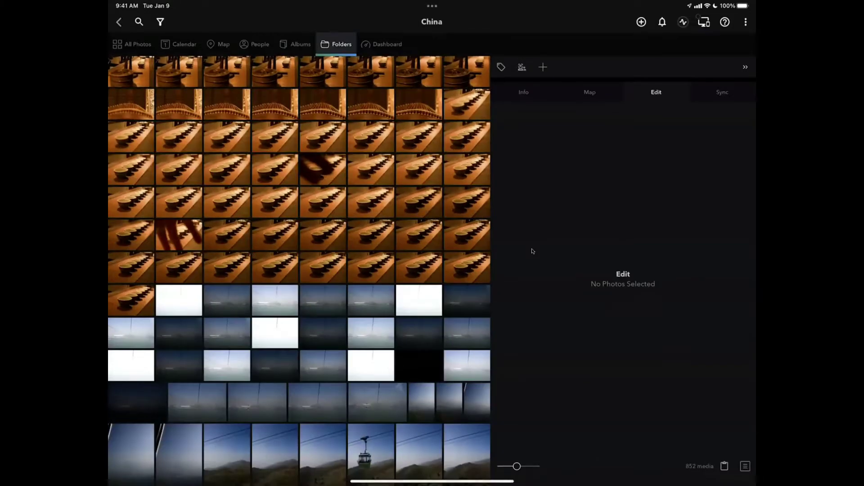
left_click(227, 202)
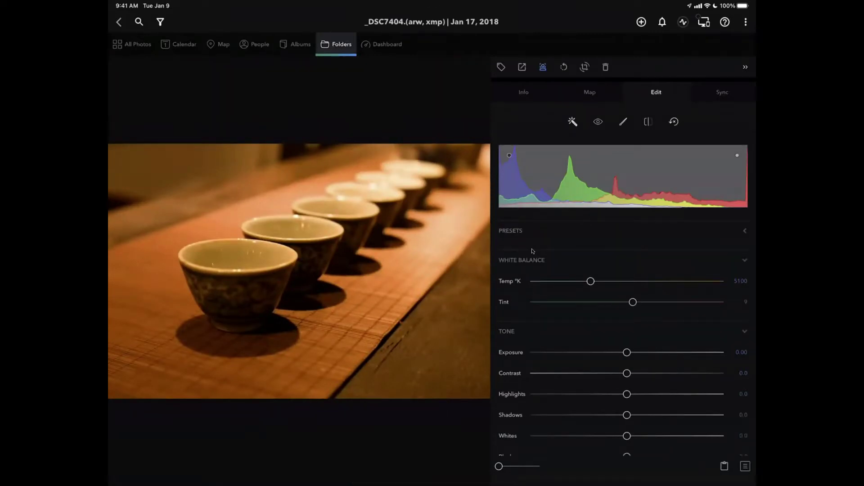
left_click(745, 67)
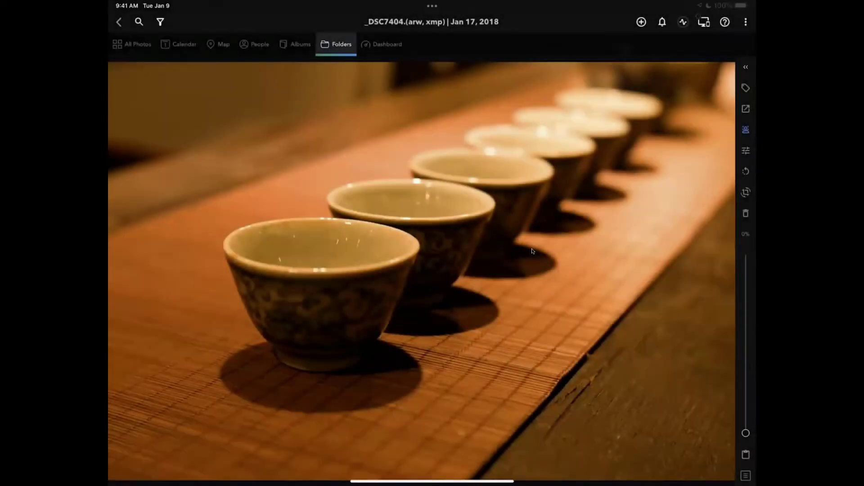
Turn on the iPad's airplane mode and return to the teacup photo
left_click_drag(725, 5, 725, 135)
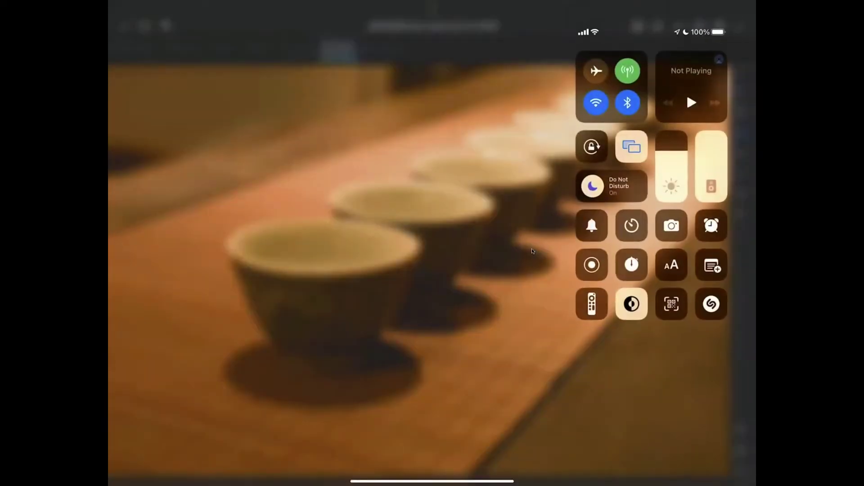
left_click(596, 70)
left_click(532, 251)
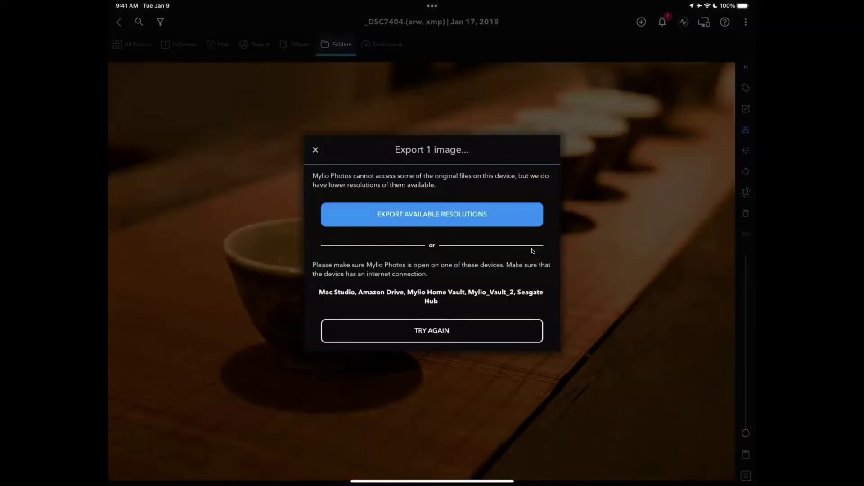
Export the teacup photo at its available resolution and open the full list of apps for sharing it
key("Return")
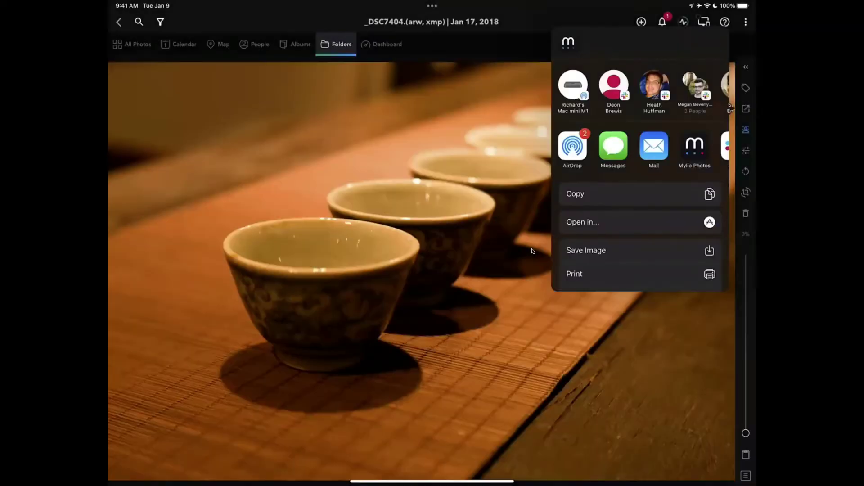
scroll(640, 146, "right", 8)
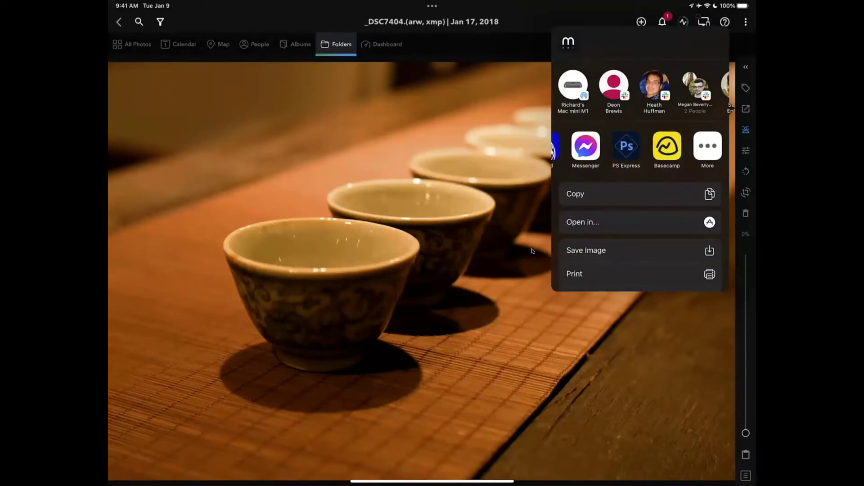
key("Return")
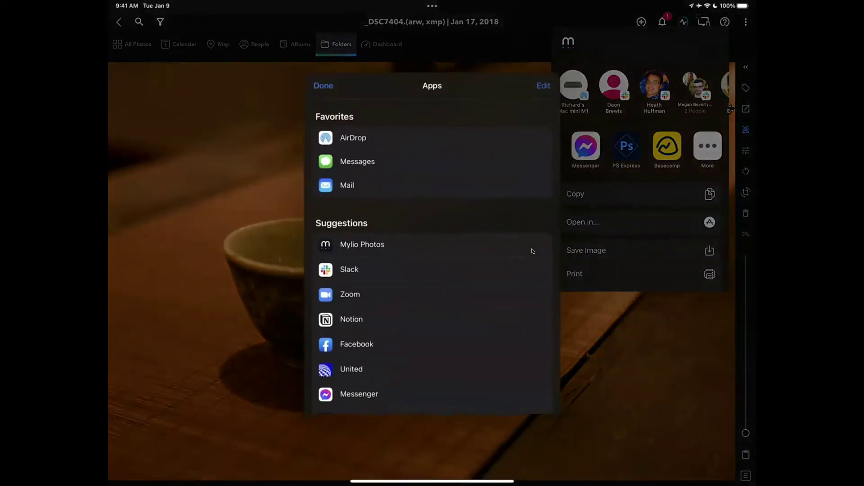
Examine the list of installed apps that can receive the exported photo
scroll(532, 251, "down", 5)
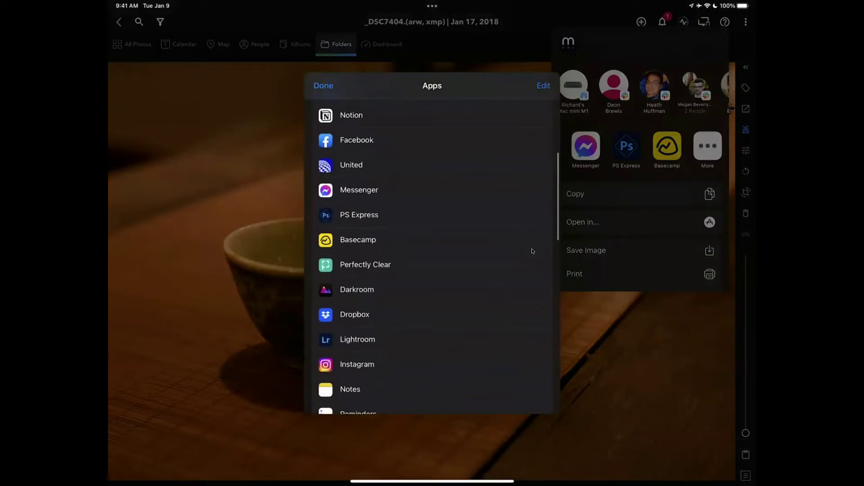
scroll(533, 251, "down", 4)
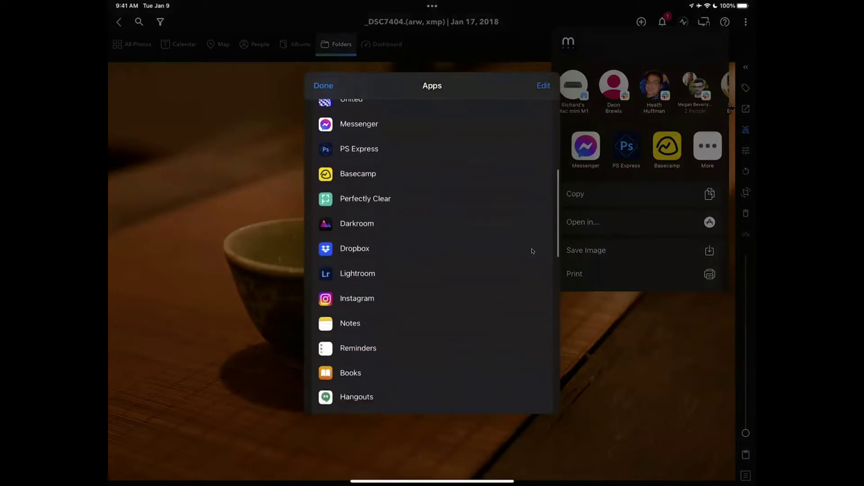
scroll(532, 251, "down", 5)
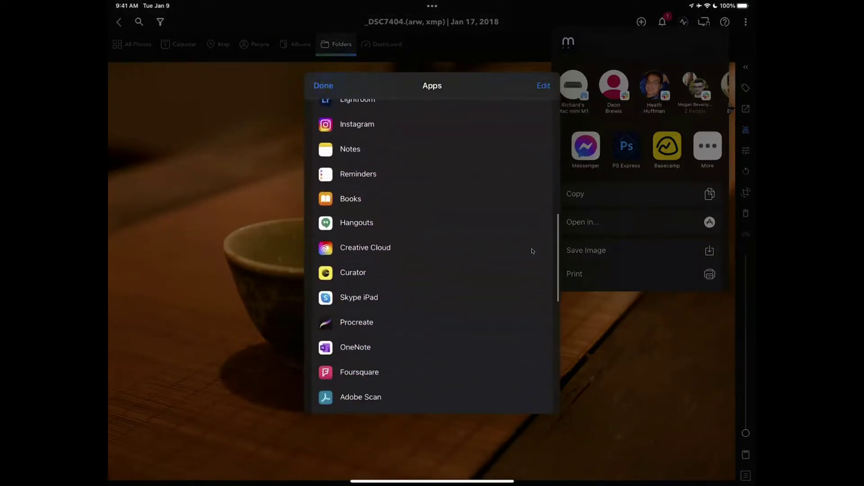
scroll(533, 251, "down", 5)
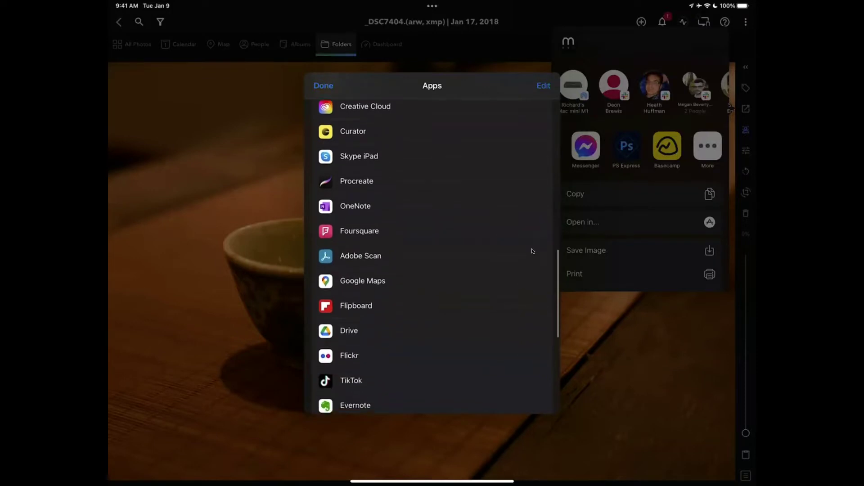
scroll(533, 251, "down", 4)
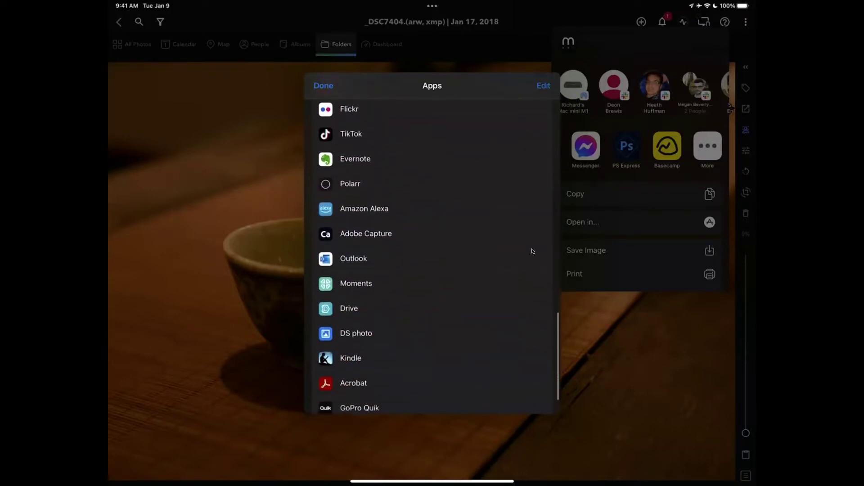
scroll(532, 251, "up", 5)
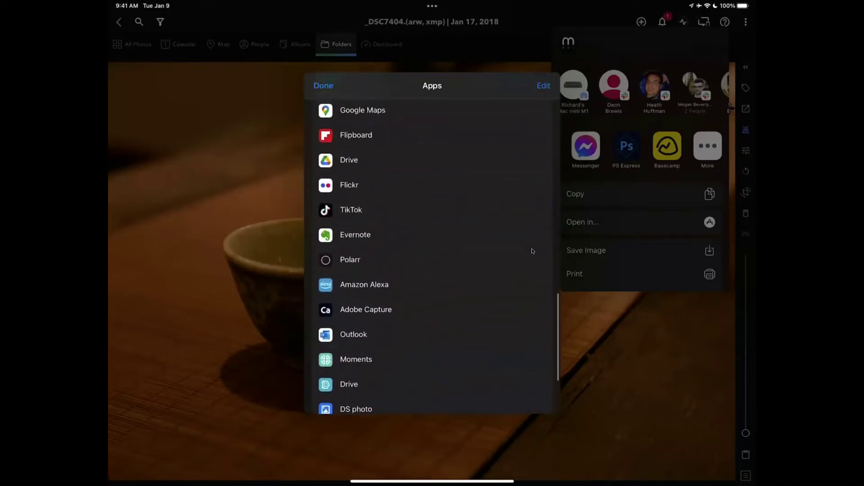
scroll(532, 252, "up", 14)
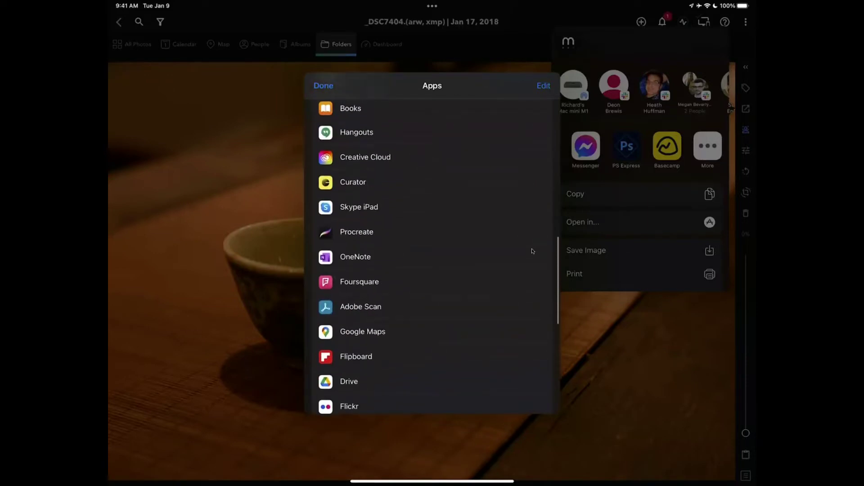
scroll(532, 251, "up", 2)
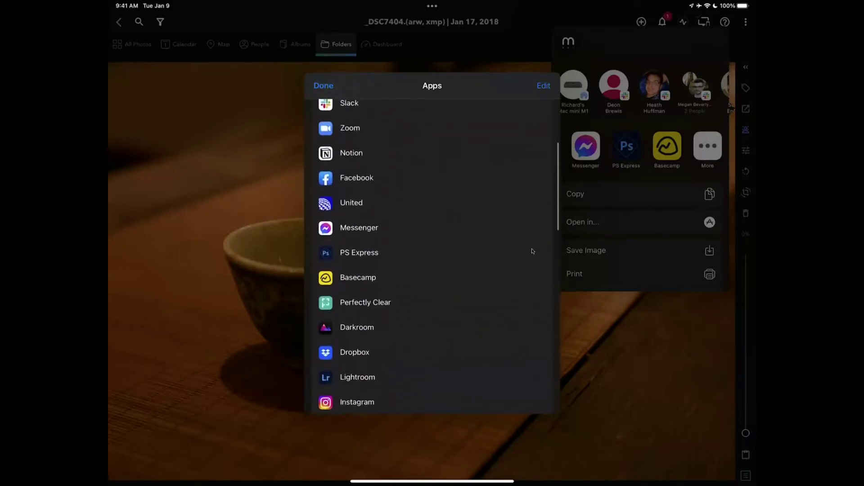
Import the teacup photo into Photoshop Express and apply the Grungify look from the Portrait group
left_click(532, 251)
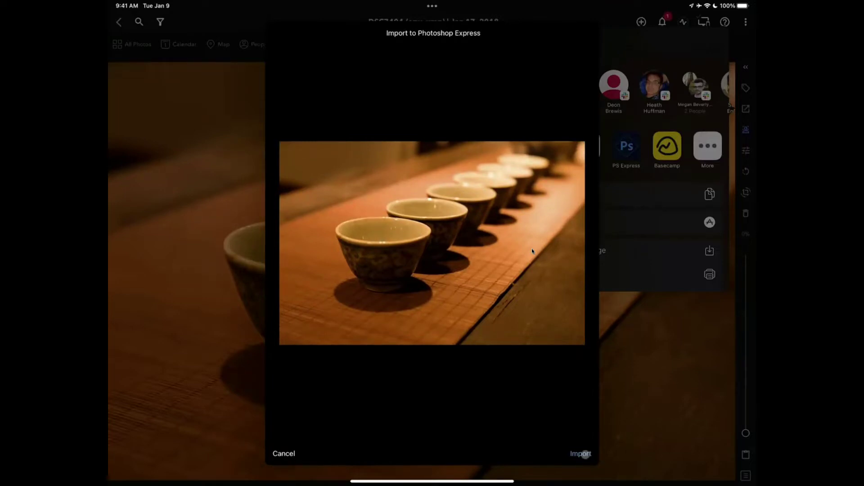
left_click(584, 453)
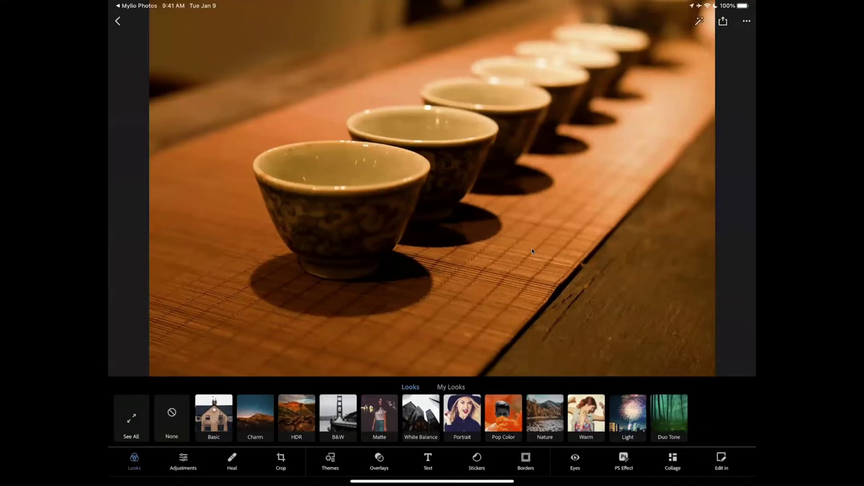
left_click(463, 414)
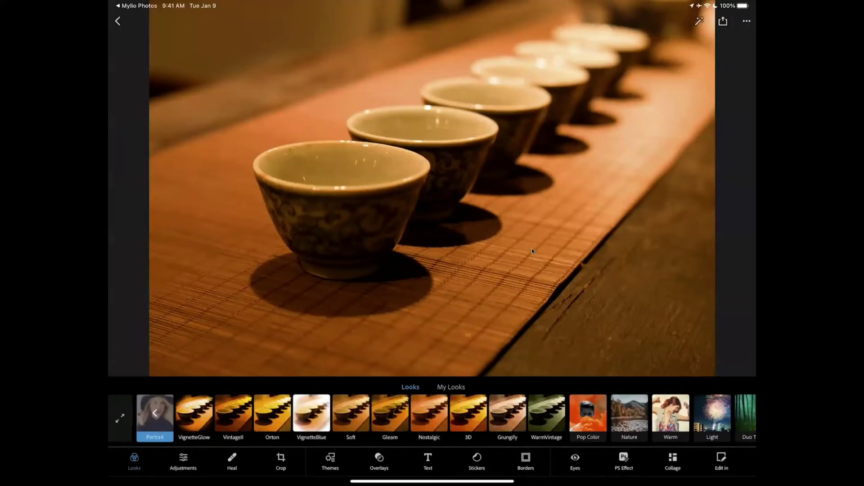
left_click(507, 414)
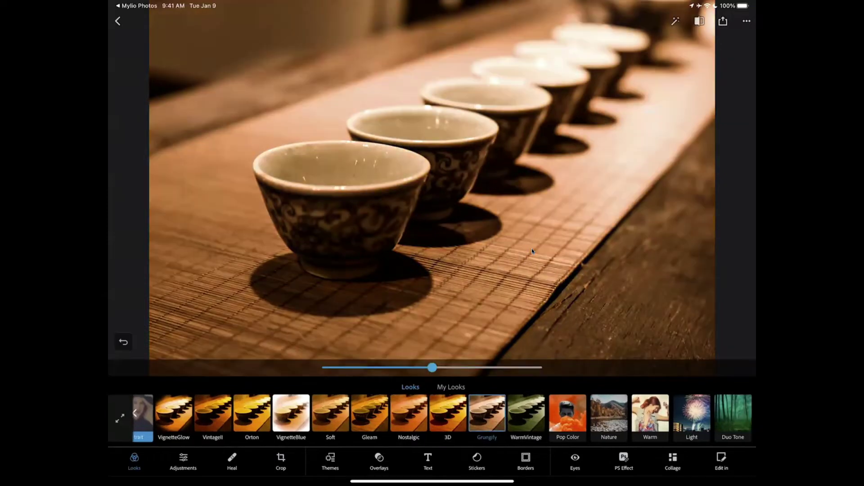
Share the edited teacup image from Photoshop Express to Mylio Photos at 2048 x 1366 px and 85% quality
left_click(723, 20)
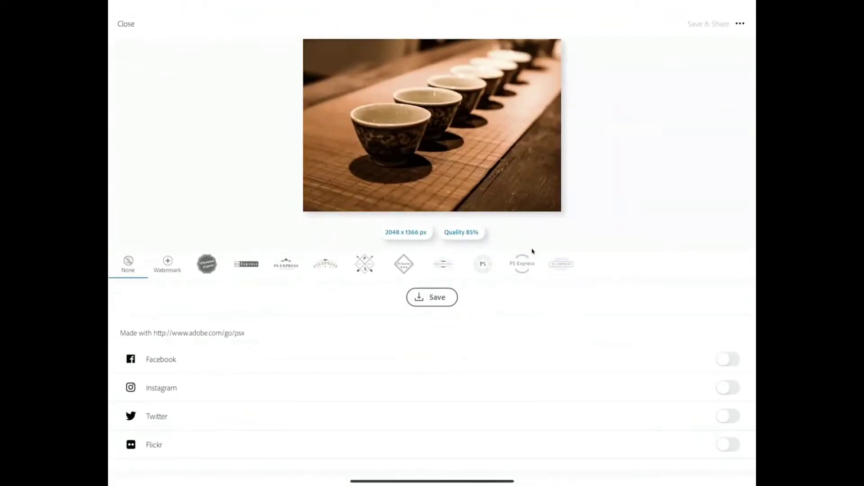
scroll(533, 251, "down", 3)
scroll(532, 251, "down", 6)
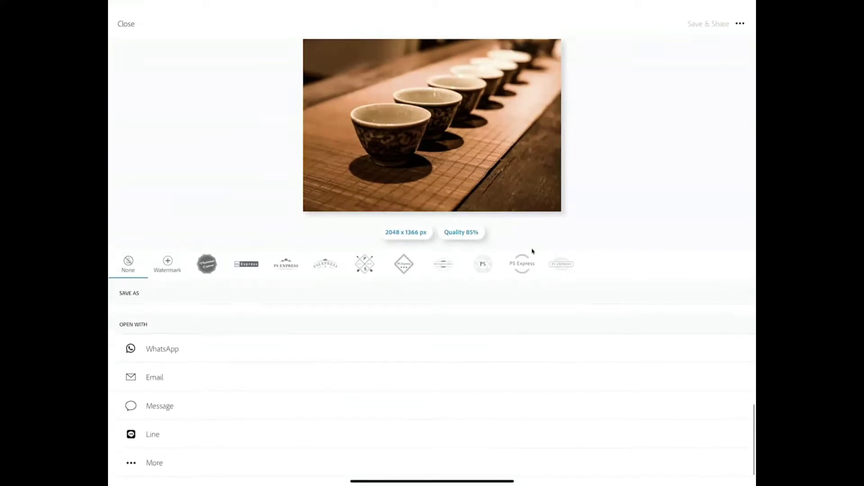
left_click(131, 463)
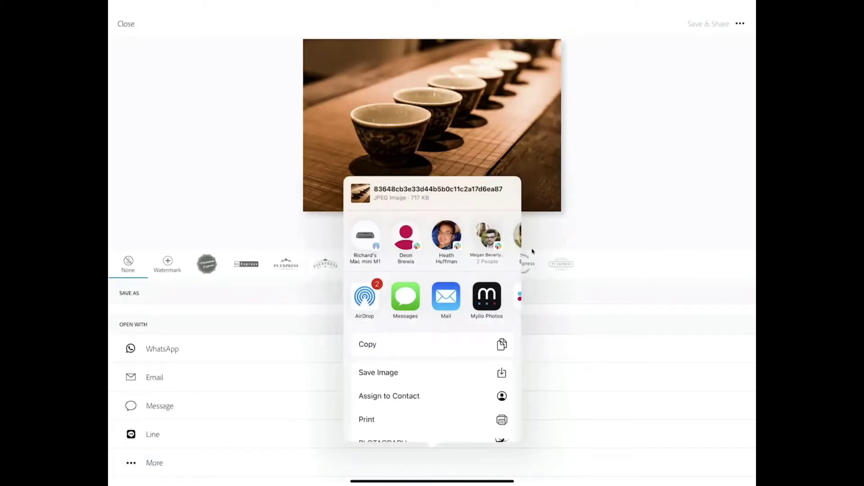
left_click(486, 296)
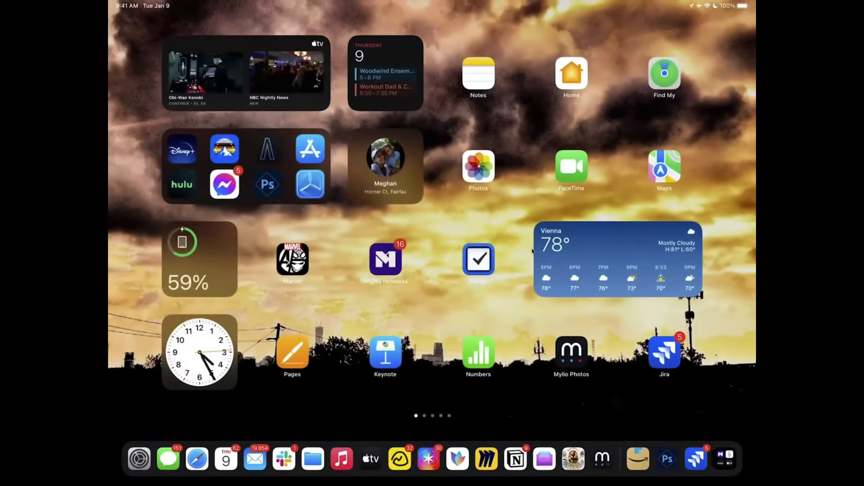
Switch to Mylio Photos and open the iguana photo DSC_2633 from the Aquarium album
left_click(571, 346)
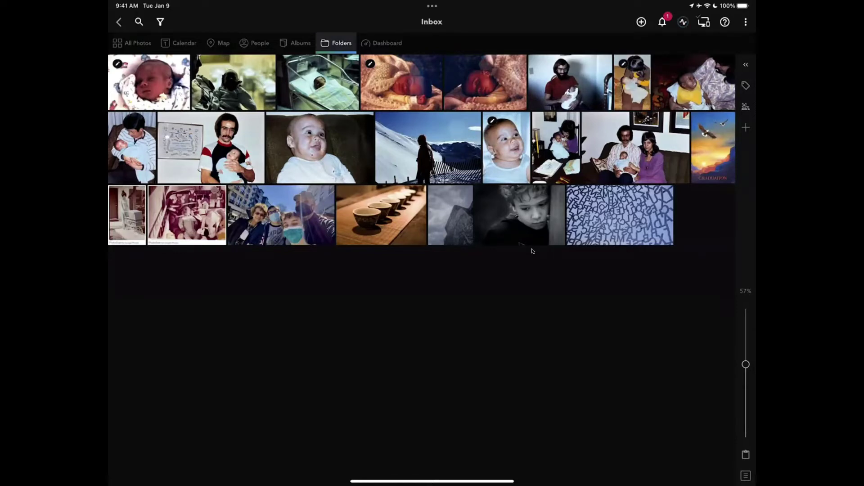
left_click(295, 43)
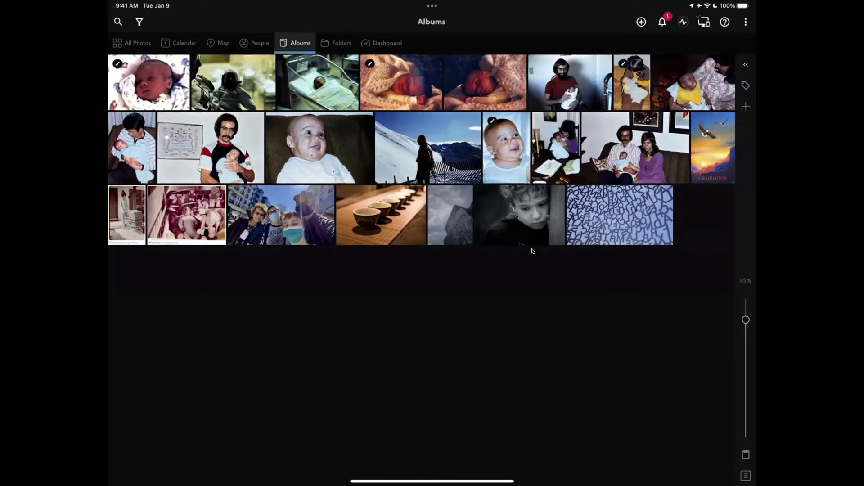
scroll(532, 250, "down", 7)
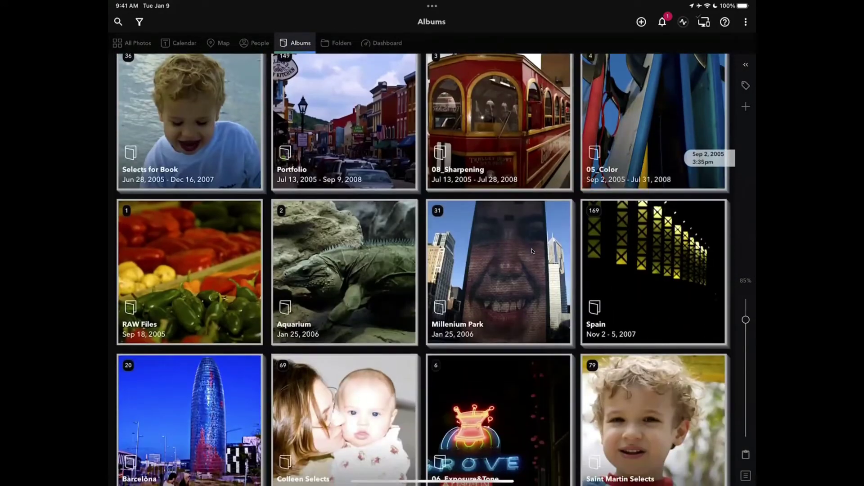
left_click(344, 270)
left_click(202, 120)
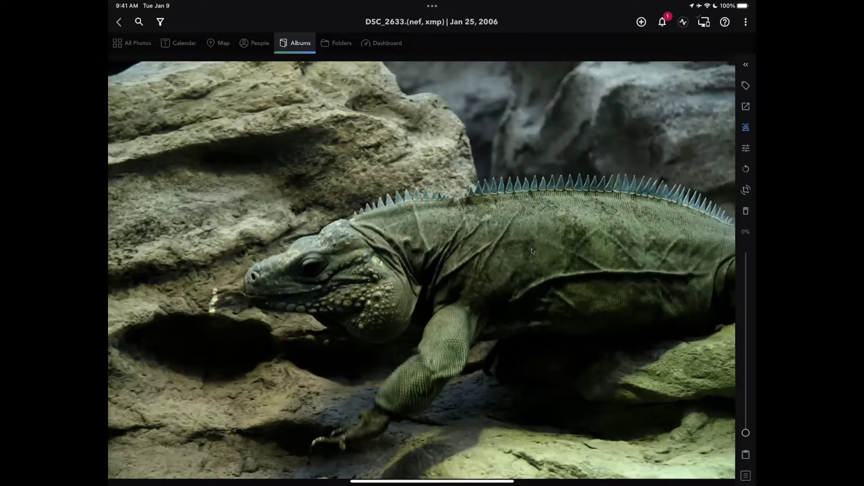
Export the iguana photo at its available resolution with the Open in option and browse the apps offered
left_click(746, 106)
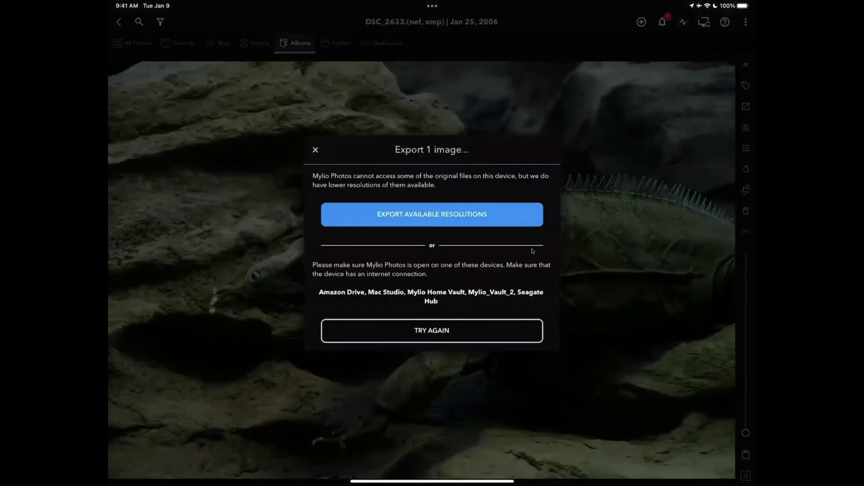
left_click(432, 214)
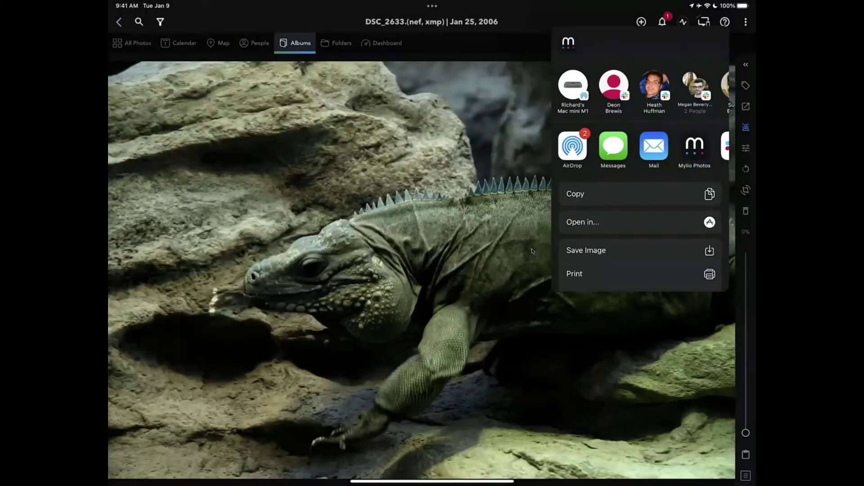
left_click(583, 222)
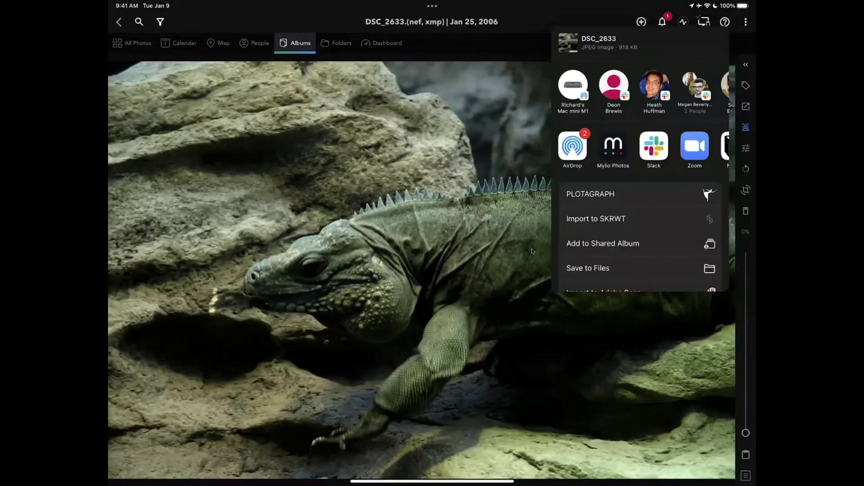
scroll(639, 146, "right", 10)
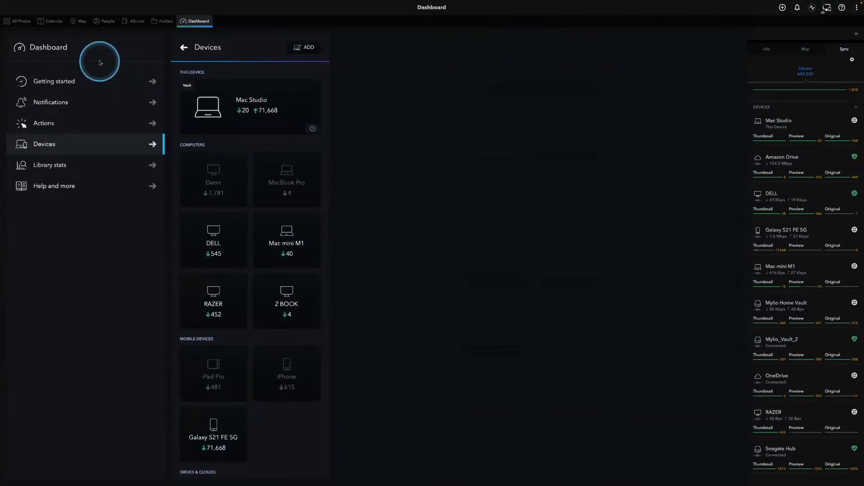
In the Mac's Mylio Photos library, open the 3 The Wand Tools subfolder of Thunderbay A's InBox folder
left_click(158, 22)
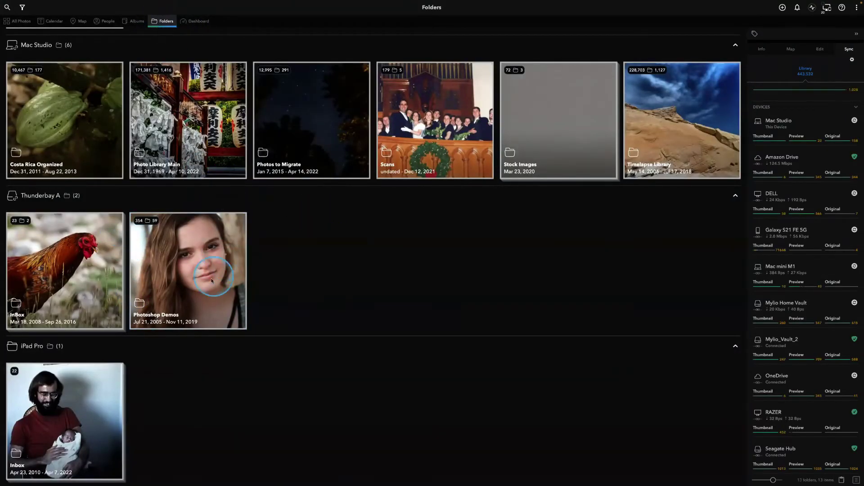
left_click(61, 274)
left_click(58, 124)
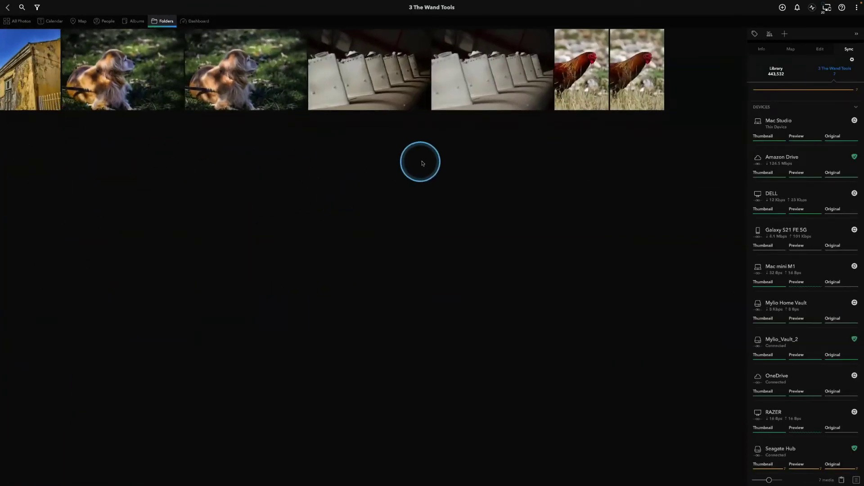
Examine the file info of the two rooster photos, the building photo and one dog photo for their file formats
left_click(579, 74)
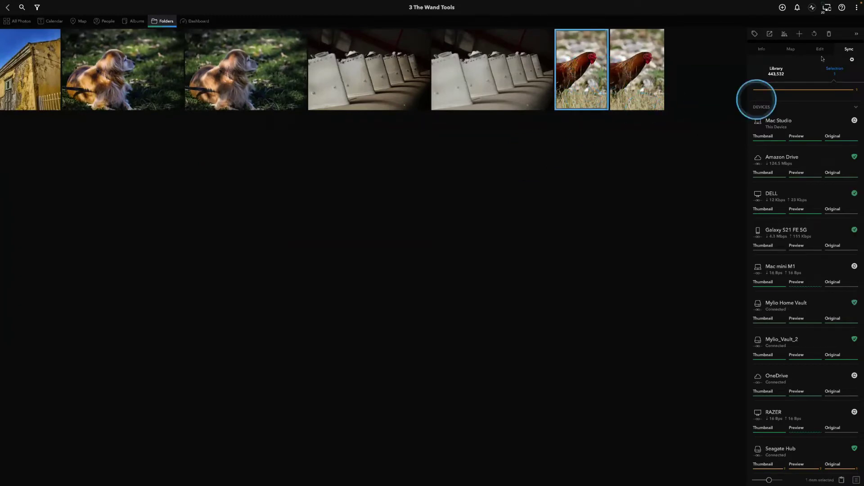
left_click(764, 48)
left_click(601, 106)
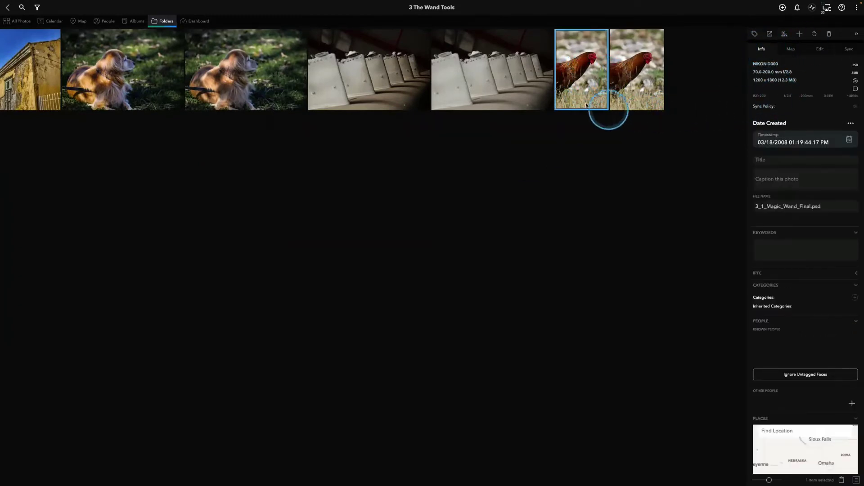
key("Right")
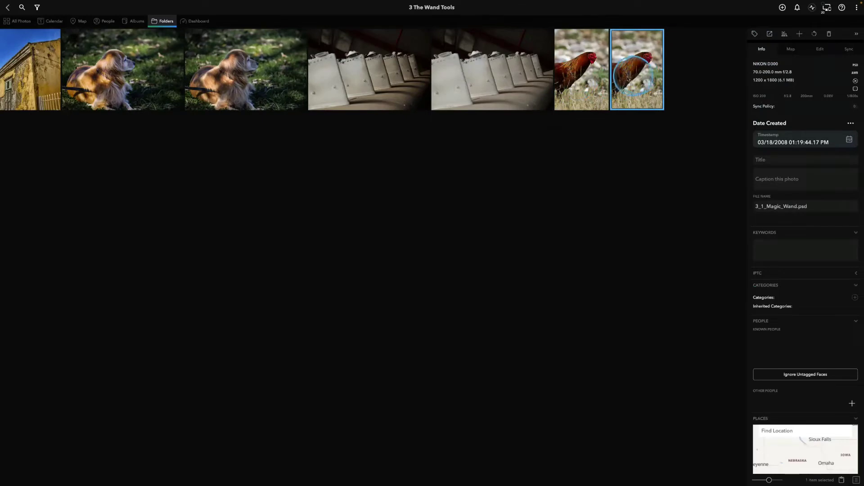
left_click(54, 78)
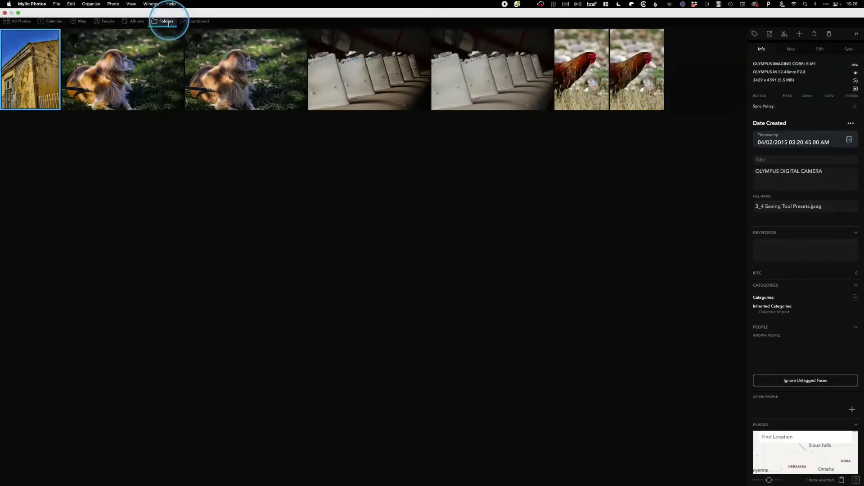
left_click(227, 82)
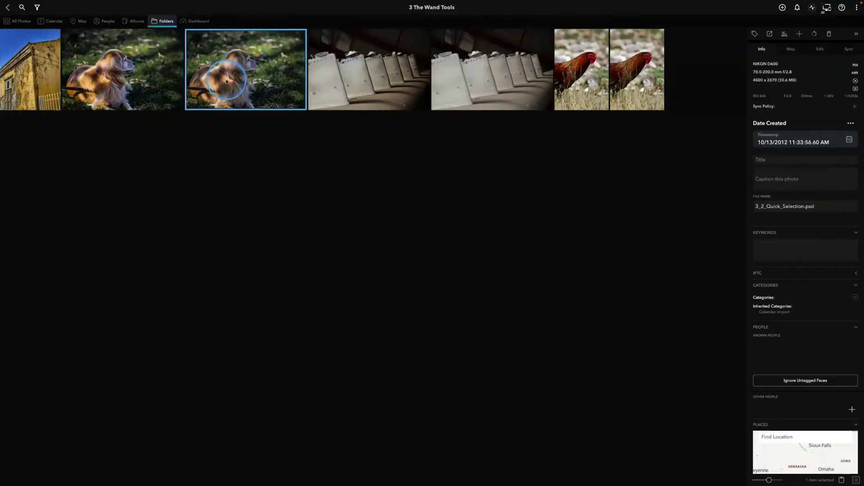
Open the HDR1 Brackets folder under 6 Compelling Black and White Photos from HDR, in the Photoshop Demos folder's Photoshop_Layers_Working_with_Multiple_Photos exercise files
left_click(8, 8)
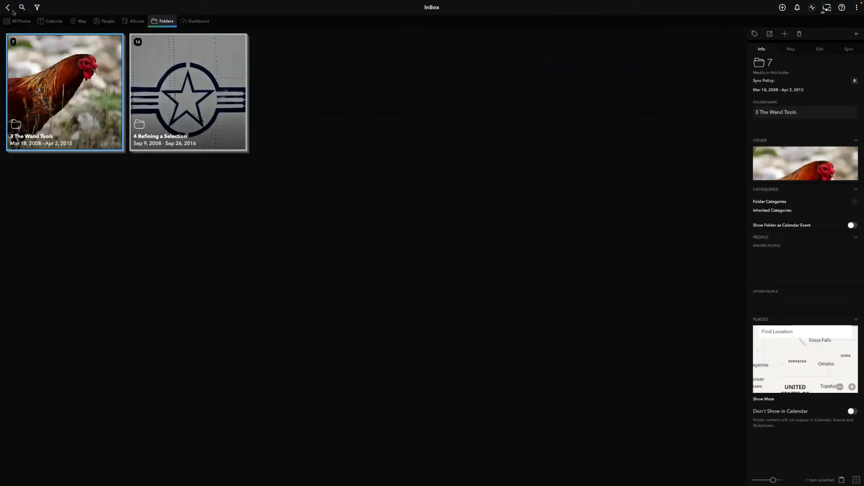
left_click(8, 8)
double_click(166, 239)
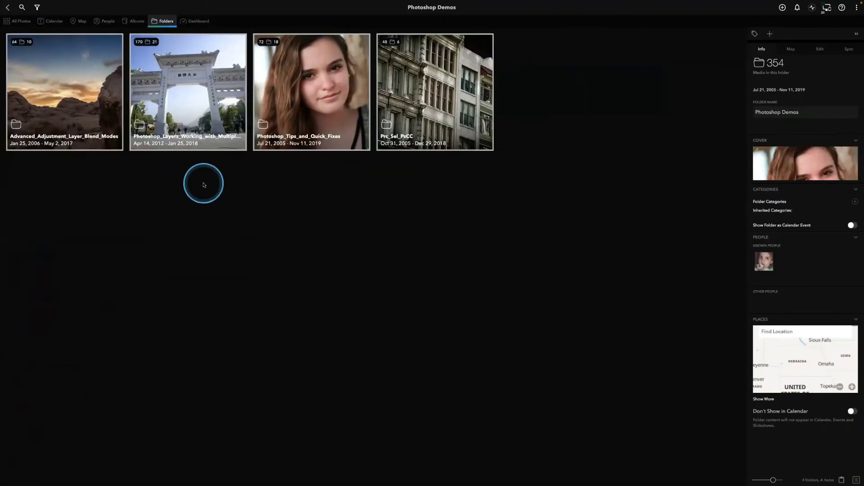
double_click(190, 121)
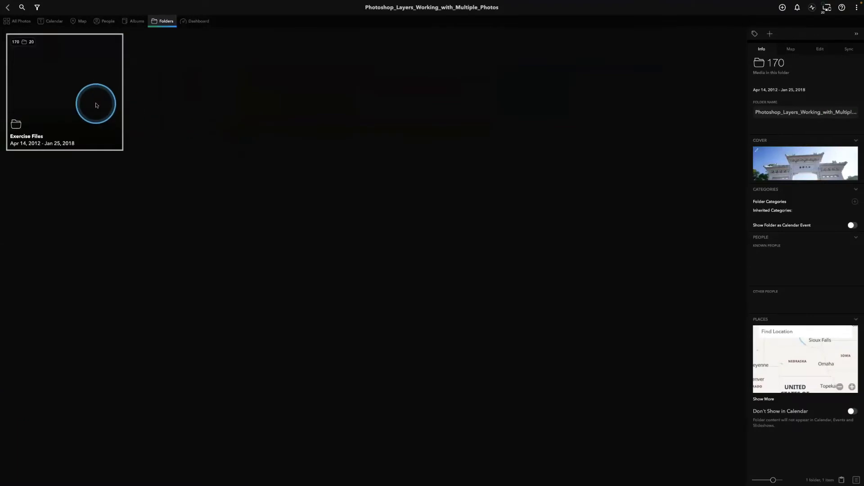
double_click(96, 106)
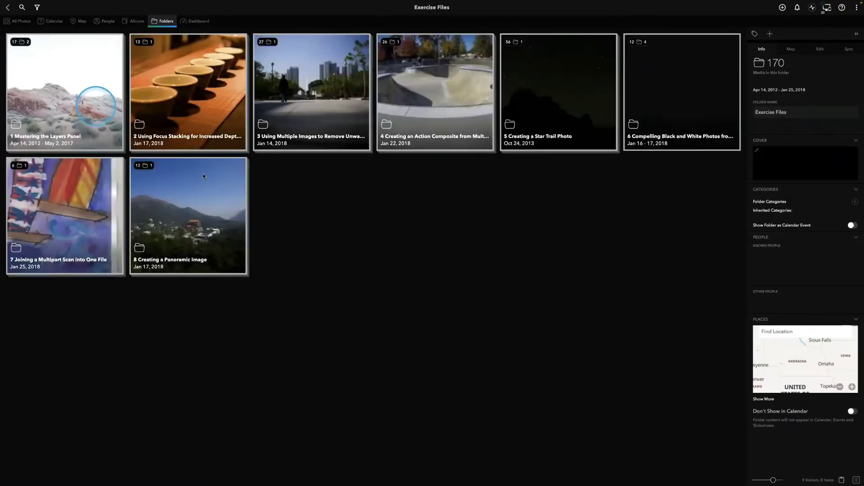
left_click(329, 188)
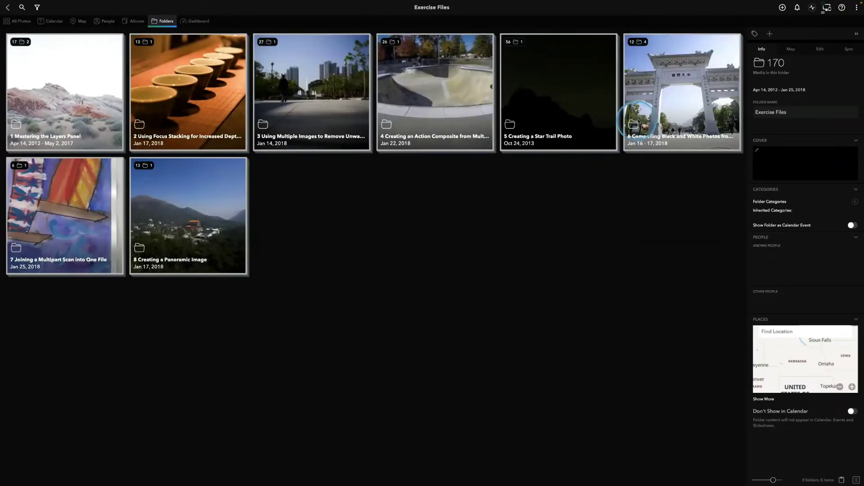
double_click(661, 114)
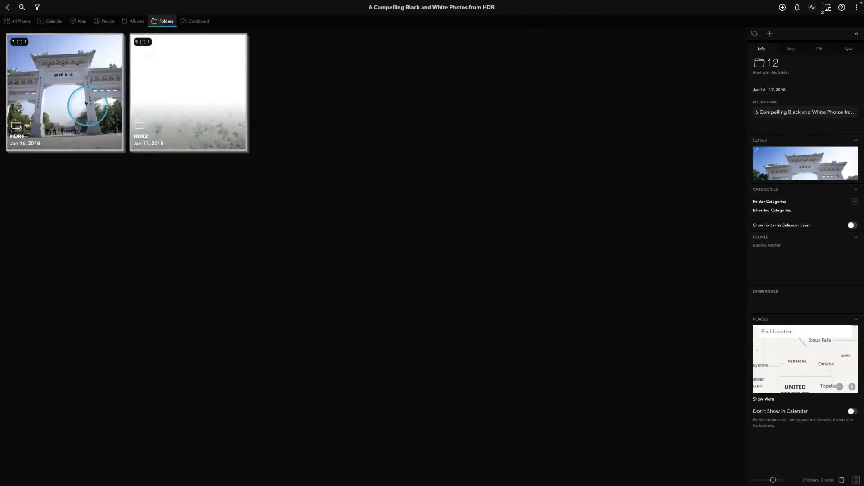
double_click(86, 103)
double_click(86, 103)
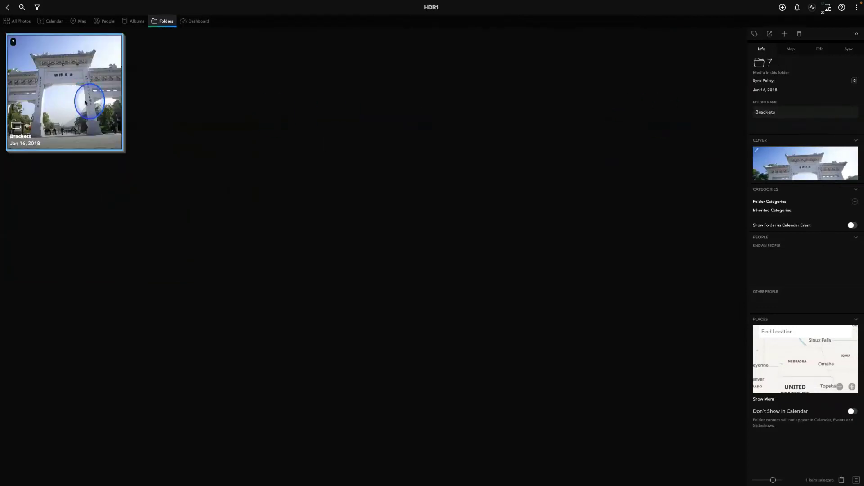
left_click(89, 133)
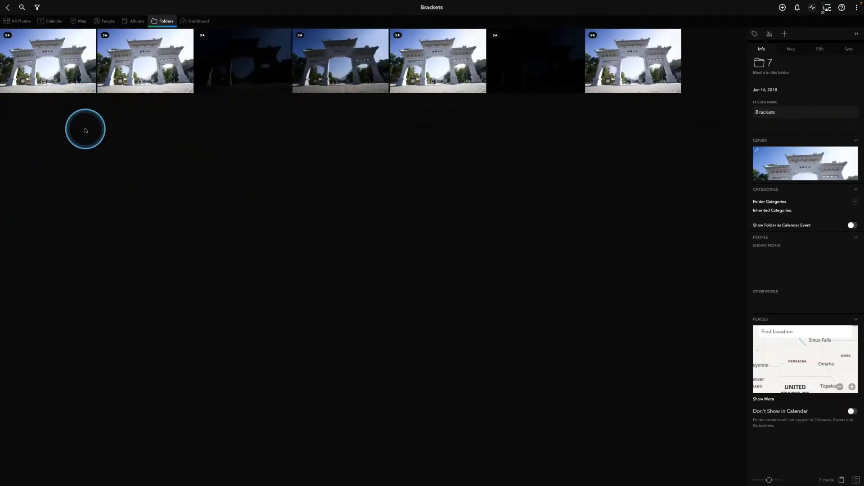
Select all seven bracketed gate photos, open them with Aurora HDR, and switch to that app
left_click(57, 76)
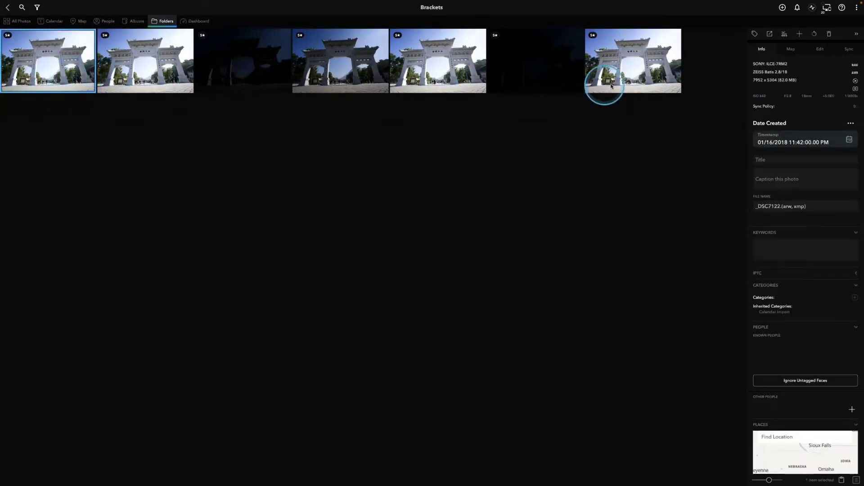
left_click(636, 74, "shift")
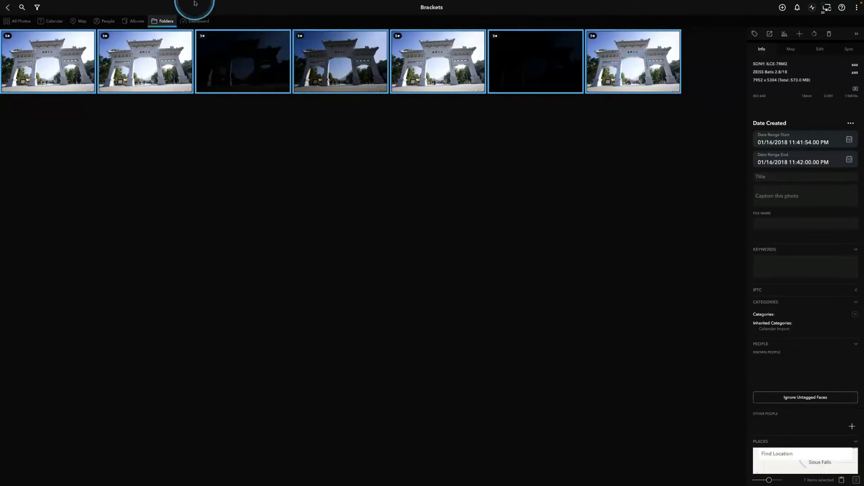
mouse_move(195, 2)
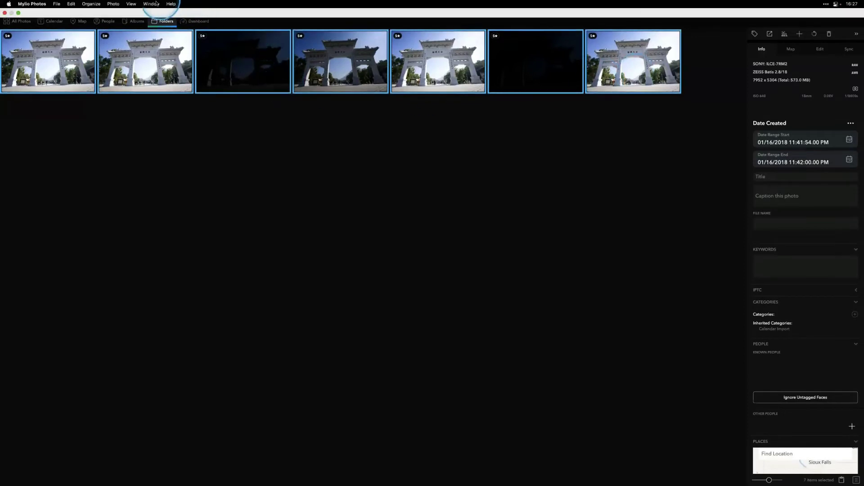
left_click(114, 4)
mouse_move(116, 30)
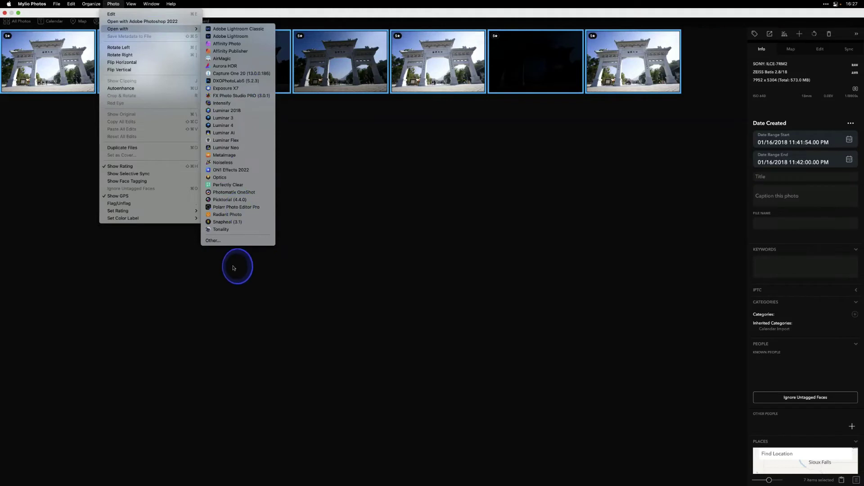
left_click(232, 68)
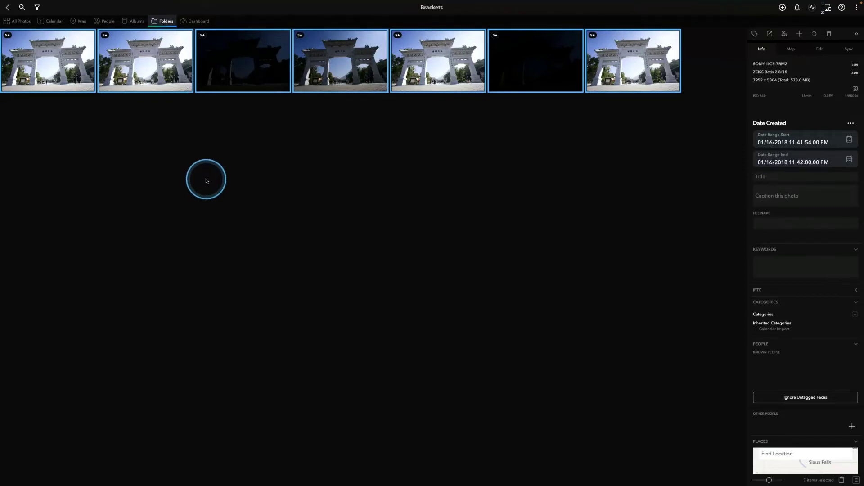
key("super+Tab")
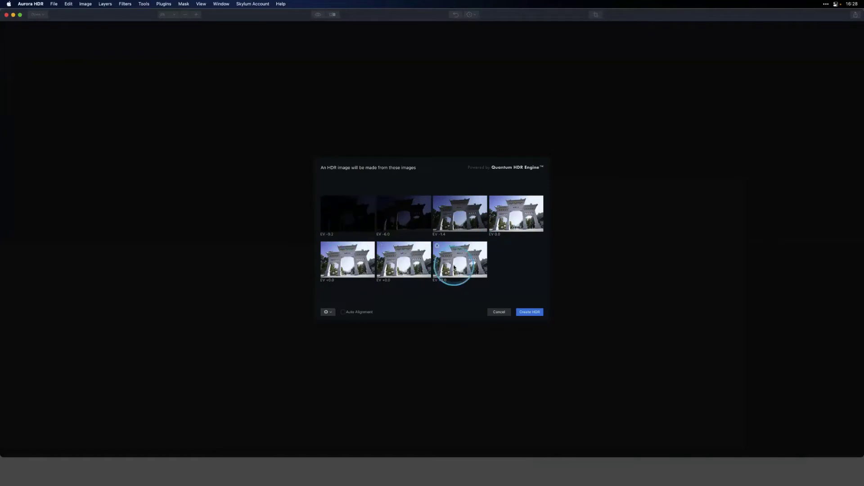
Merge the seven brackets into an HDR image without auto alignment, and lower its Highlights slightly and its Shadows to about -48
left_click(530, 312)
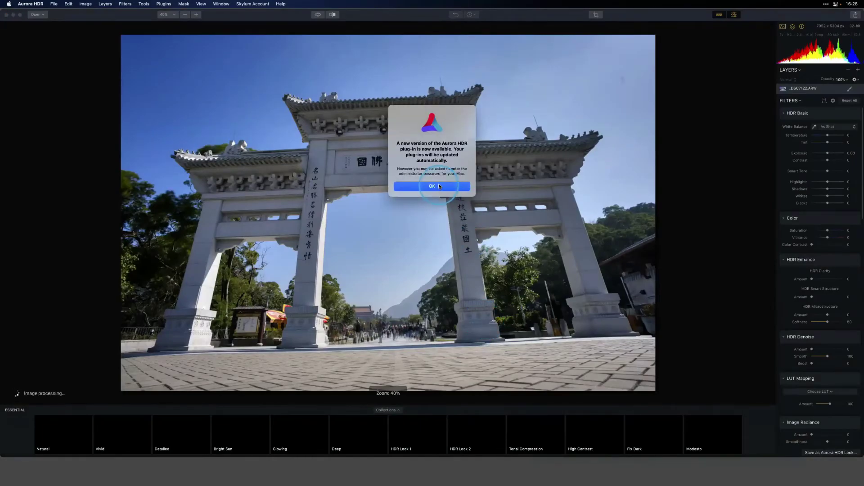
left_click(439, 186)
left_click(420, 190)
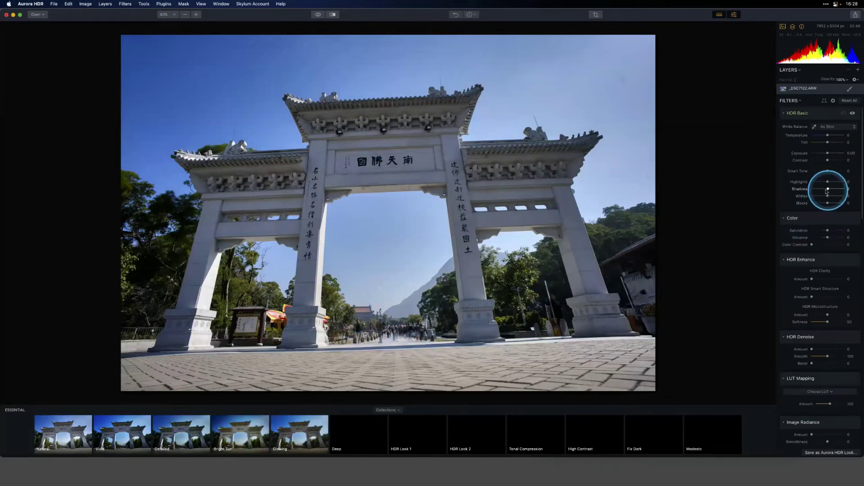
mouse_move(827, 189)
left_mouse_down()
mouse_move(820, 188)
mouse_move(828, 182)
left_mouse_up()
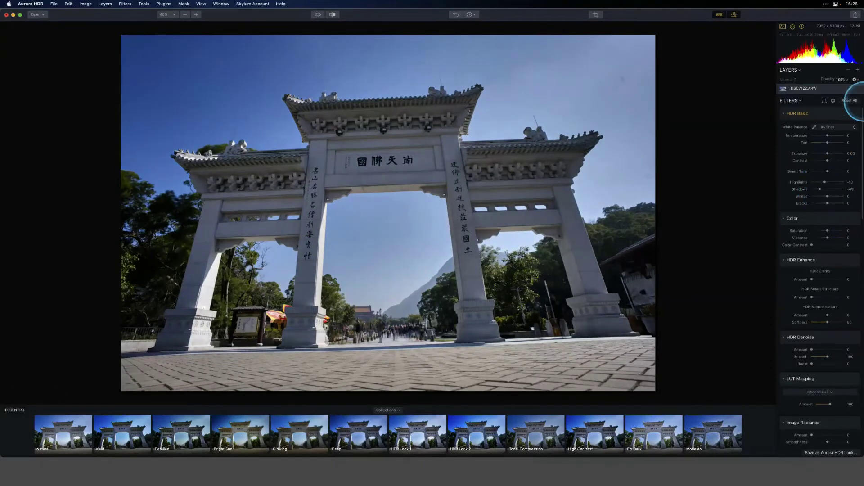
Start exporting the HDR as an image named _DSC7122, choosing the InBox folder on the Thunderbay A drive as destination
left_click(854, 17)
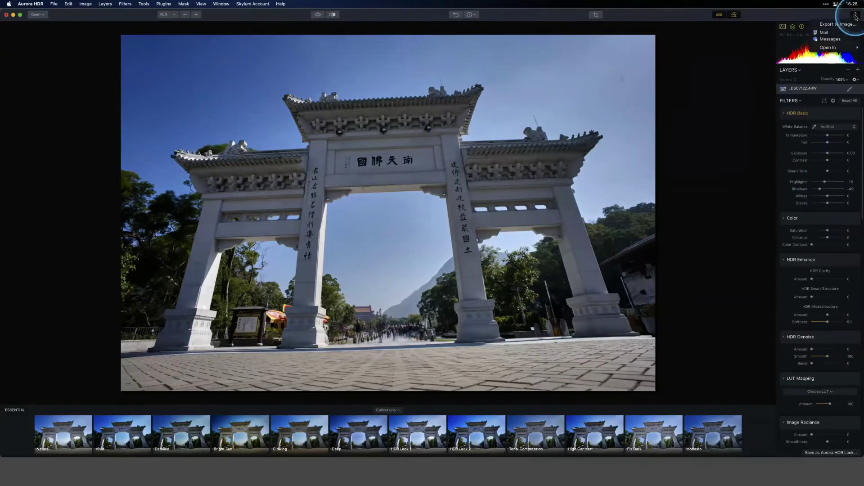
left_click(842, 25)
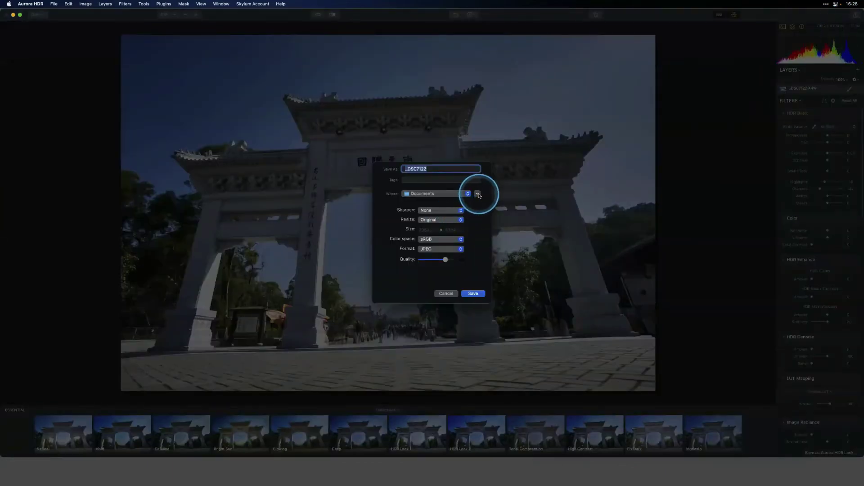
left_click(478, 195)
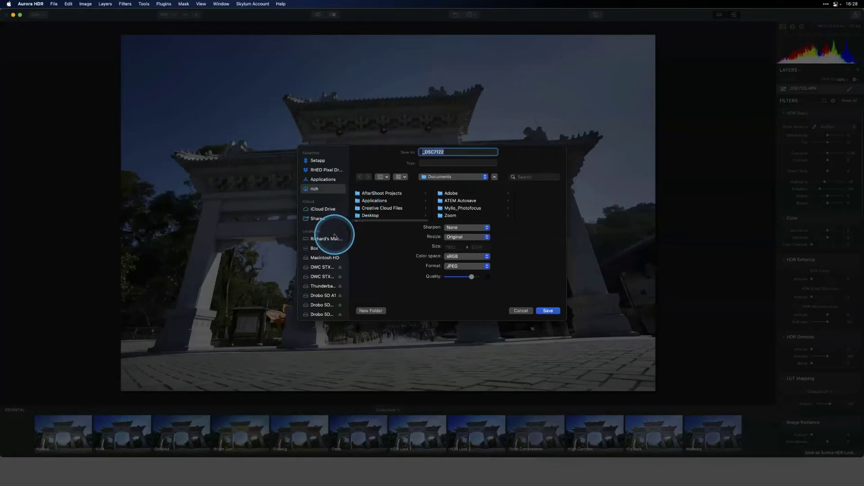
left_click(325, 287)
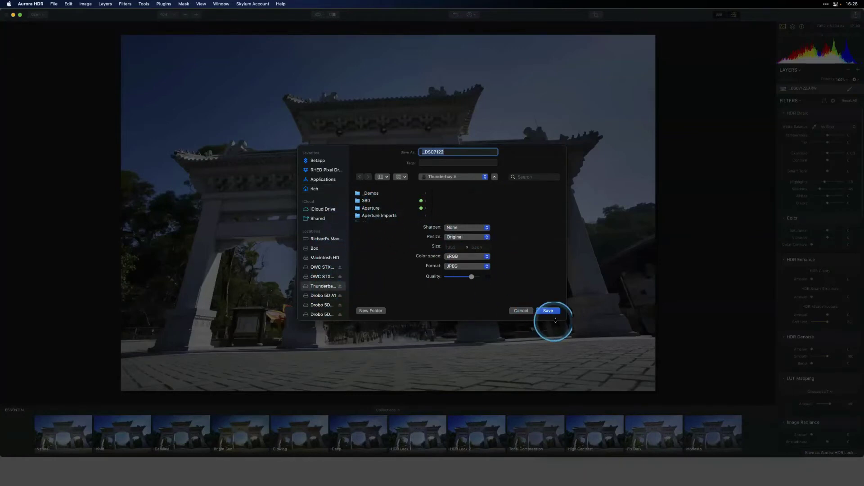
left_click_drag(562, 320, 582, 385)
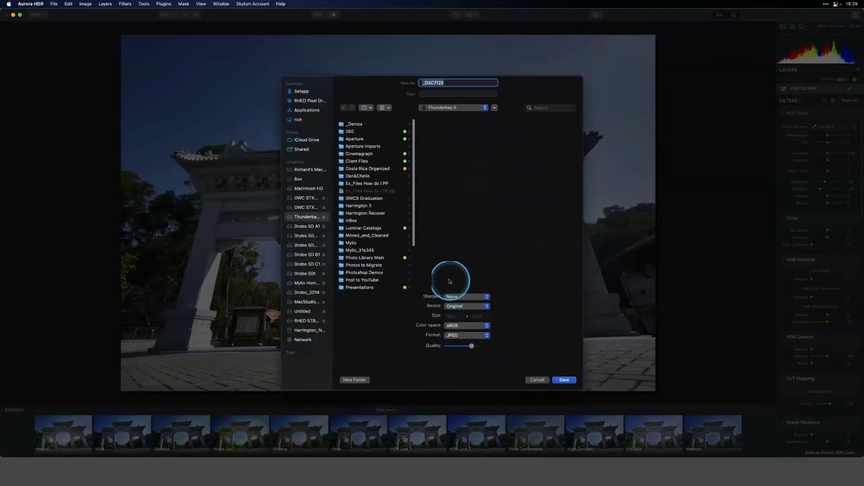
left_click(354, 221)
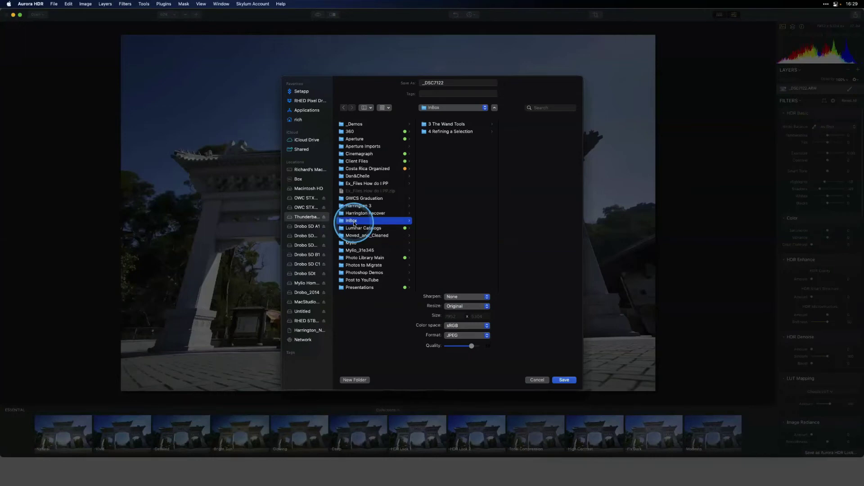
left_click(564, 381)
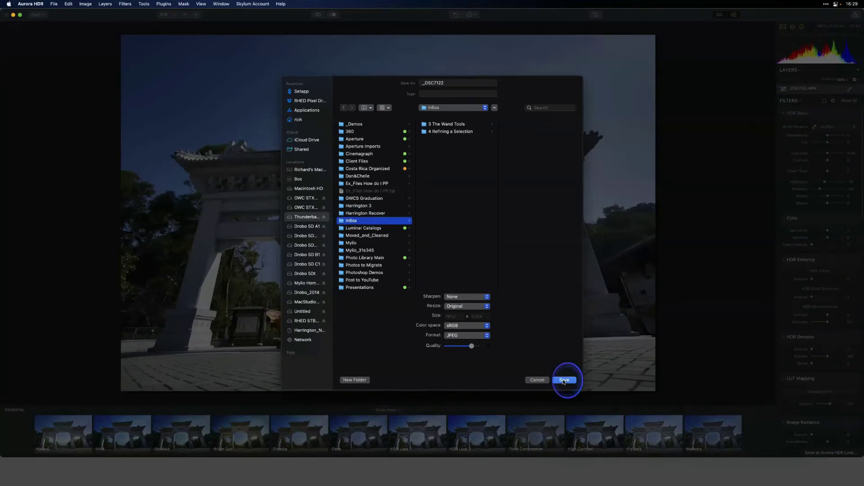
Set the export format to TIFF and the color space to Adobe RGB, and save the file
left_click(466, 336)
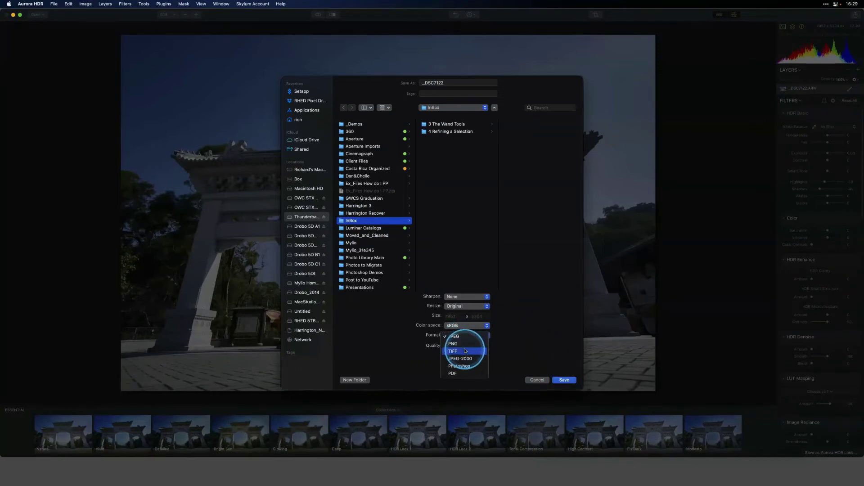
left_click(465, 351)
left_click(468, 327)
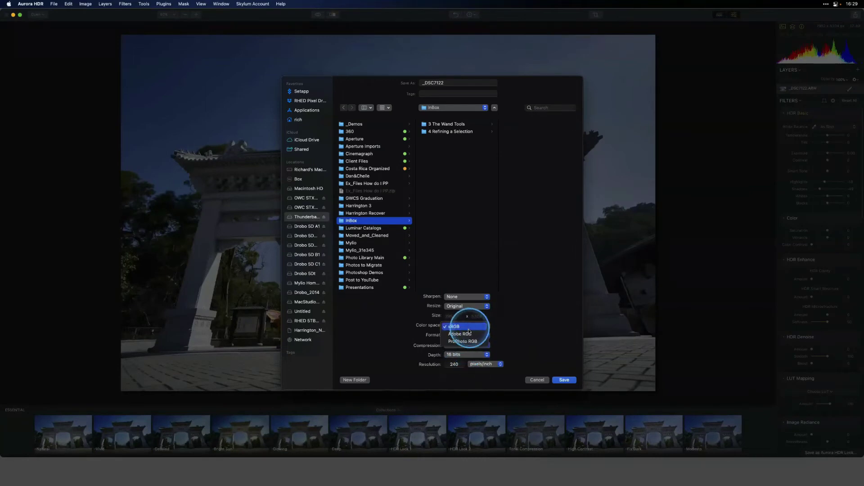
left_click(468, 333)
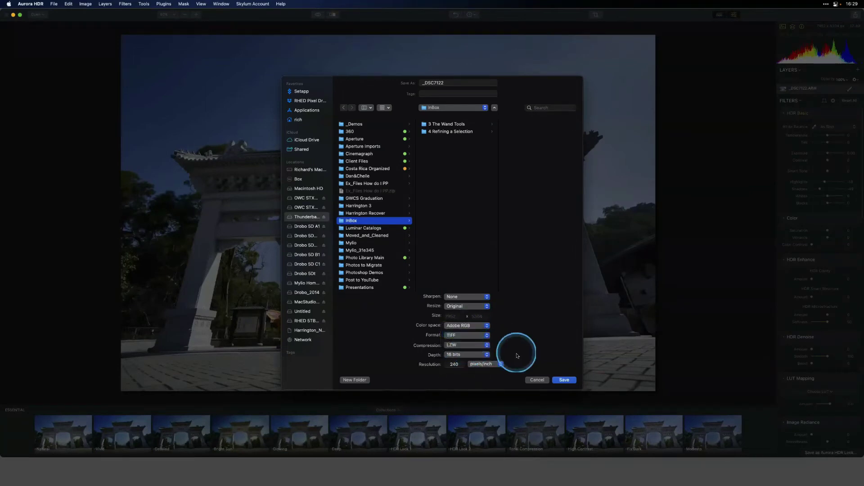
left_click(563, 380)
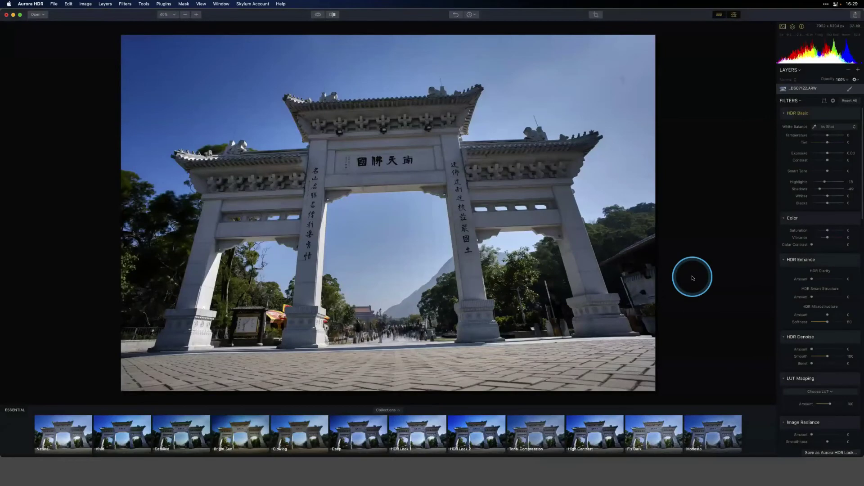
Close the HDR document without saving its changes and switch back to Mylio Photos
key("super+w")
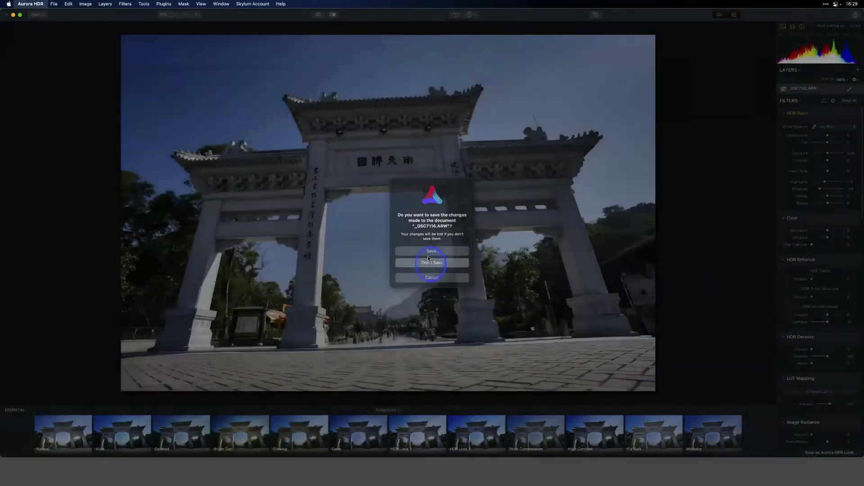
left_click(429, 261)
key("super+Tab")
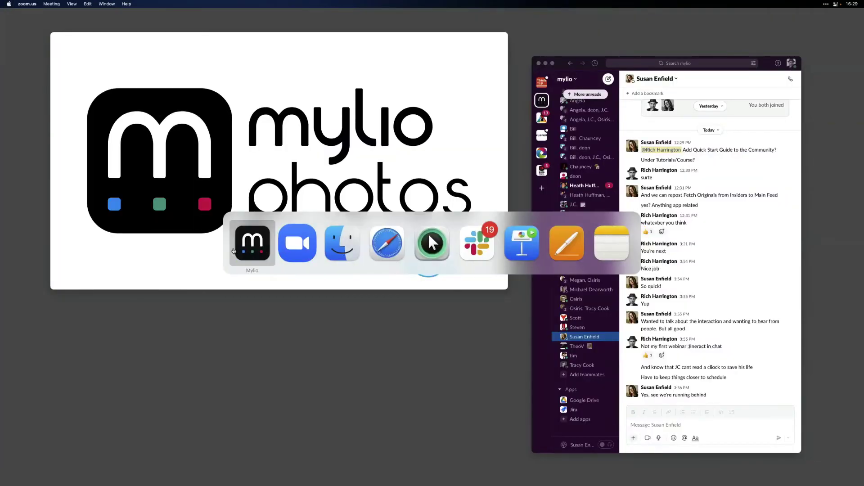
Switch to Mylio Photos, return to the top-level folder overview, and open the InBox folder on Thunderbay A
left_click(252, 245)
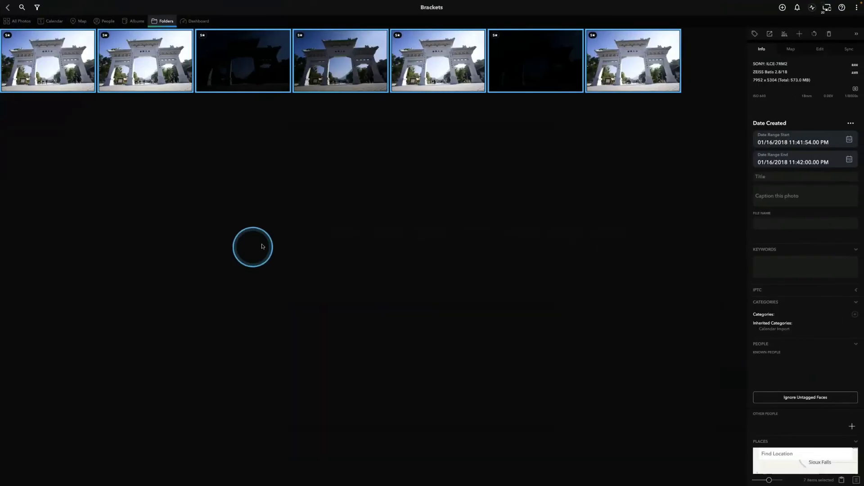
left_click(8, 7)
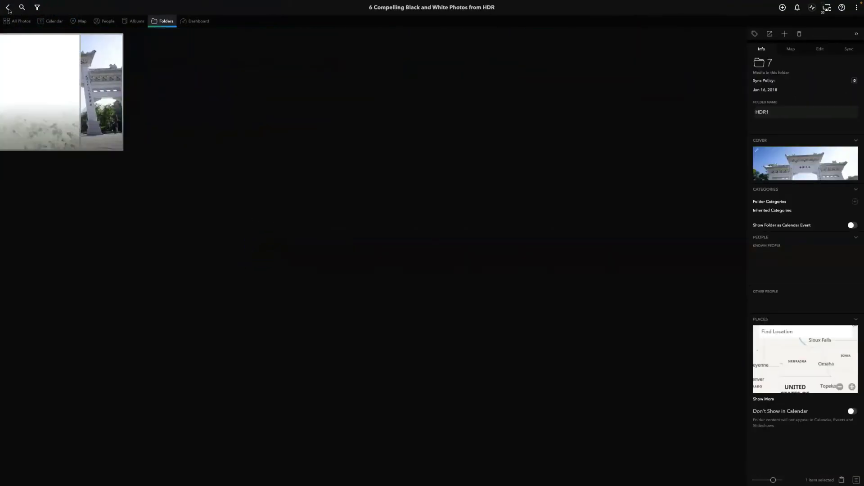
left_click(9, 8)
left_click(8, 8)
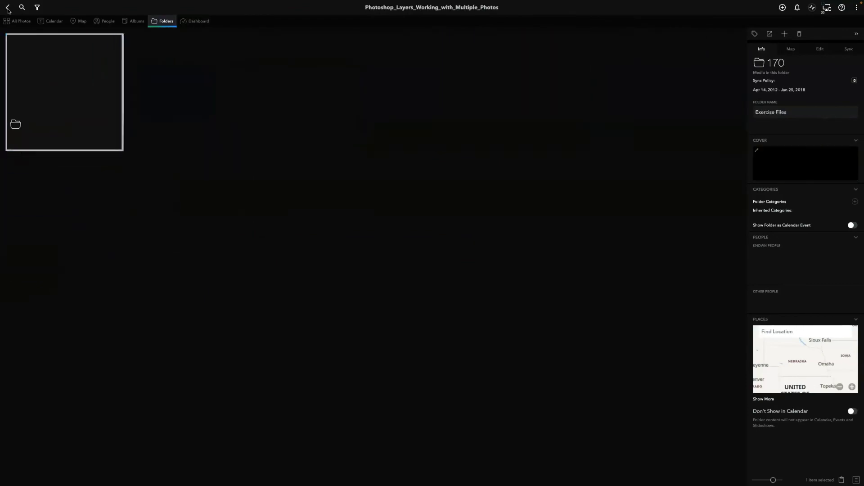
left_click(164, 24)
scroll(231, 196, "down", 3)
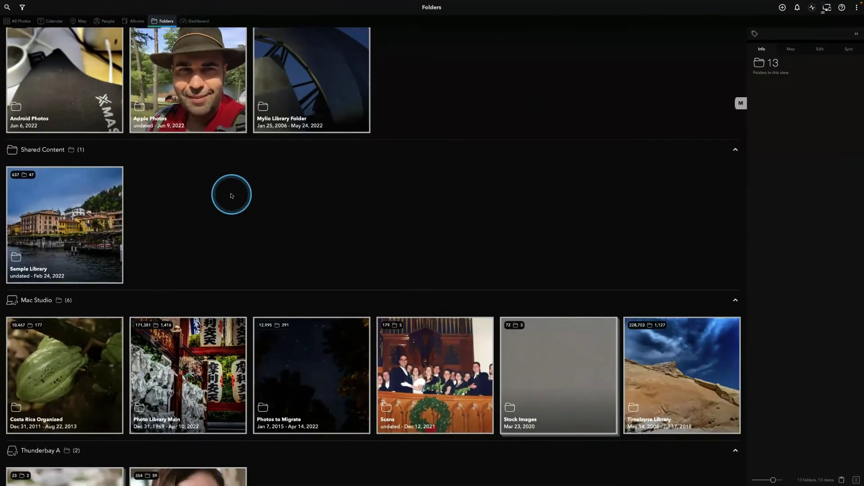
scroll(232, 196, "down", 5)
double_click(35, 272)
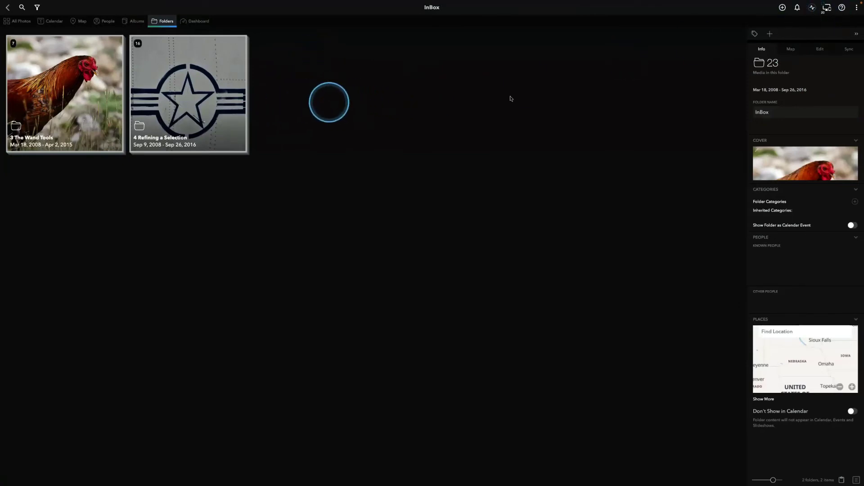
Check the device sync status and the running activities, and return to the InBox folder
left_click(826, 9)
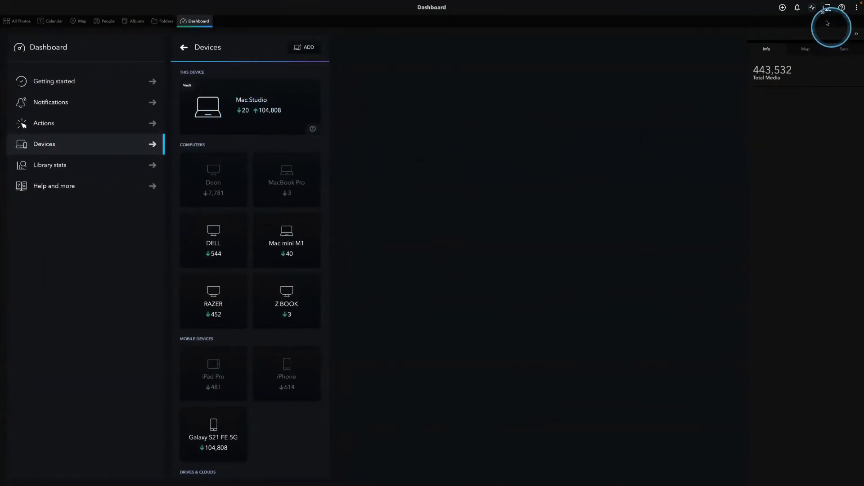
left_click(813, 10)
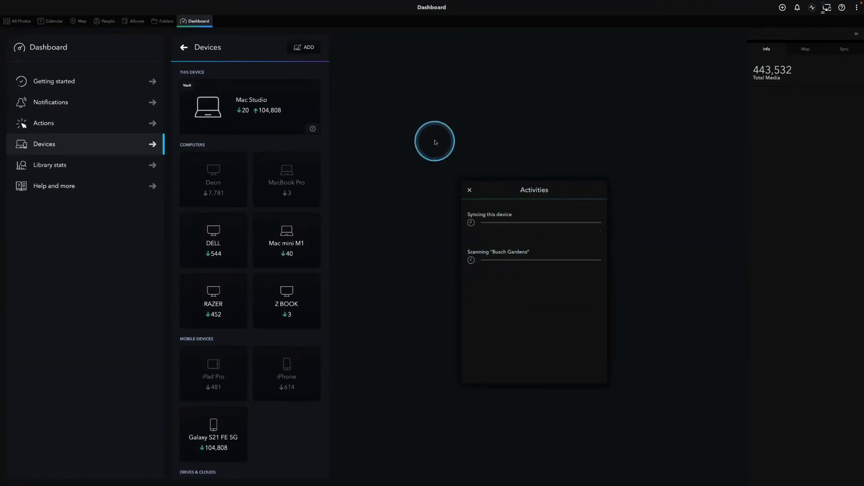
left_click(470, 190)
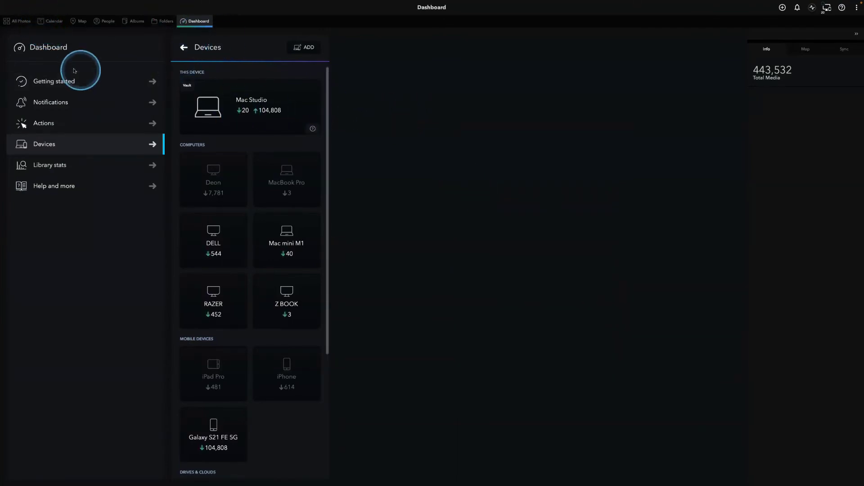
left_click(165, 22)
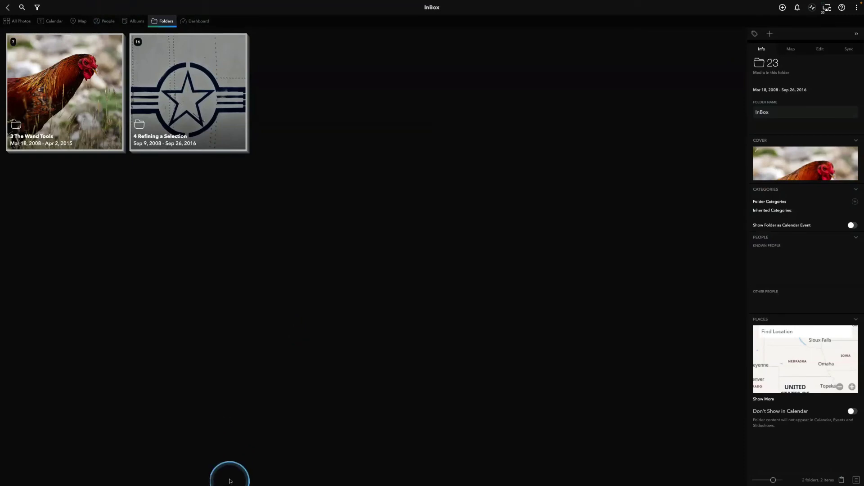
Hide and reopen Mylio Photos, minimize the Slack window, and expand Mylio Photos to full screen again
mouse_move(218, 482)
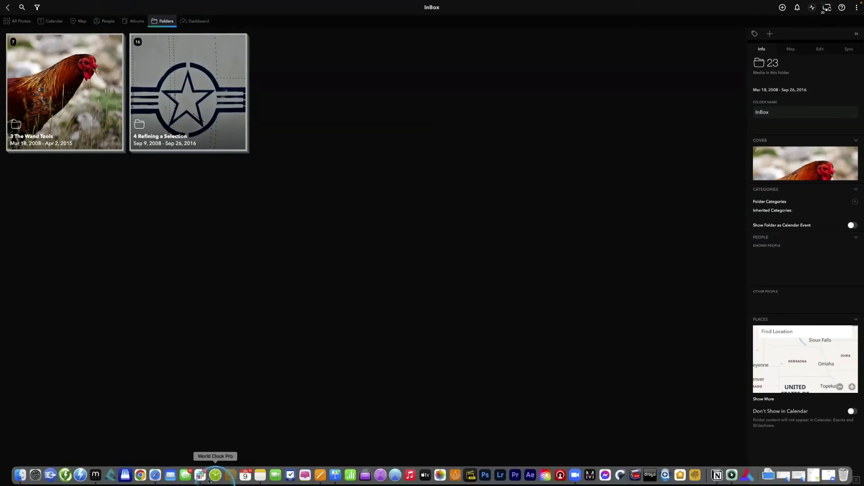
right_click(97, 481)
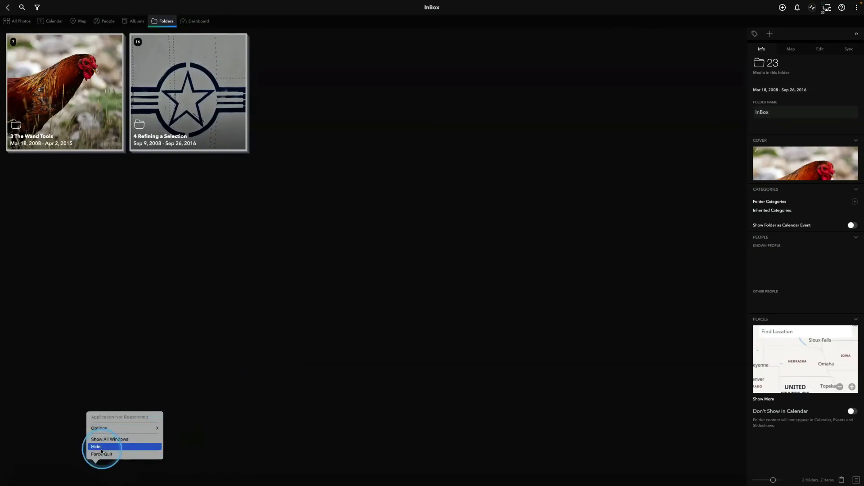
left_click(101, 450)
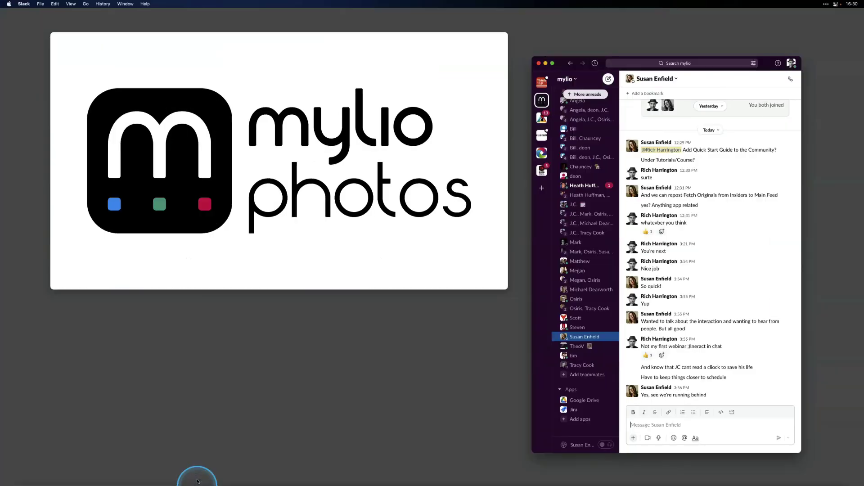
mouse_move(171, 483)
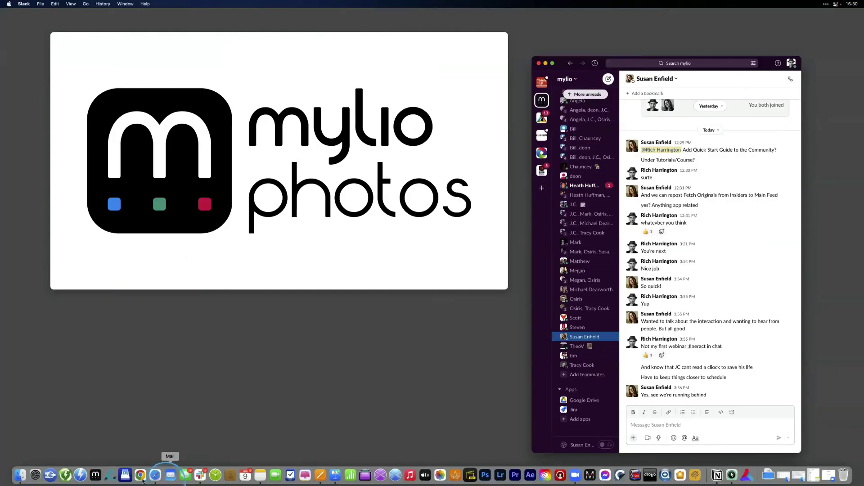
left_click(97, 477)
left_click(545, 63)
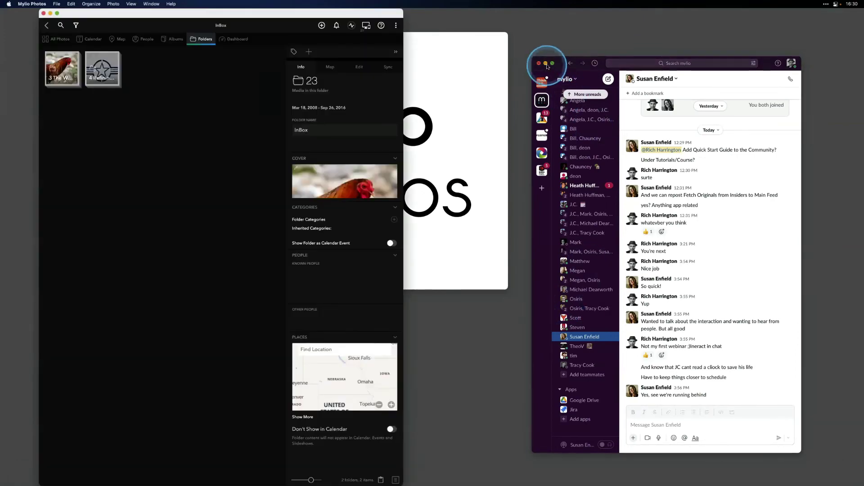
left_click(57, 13)
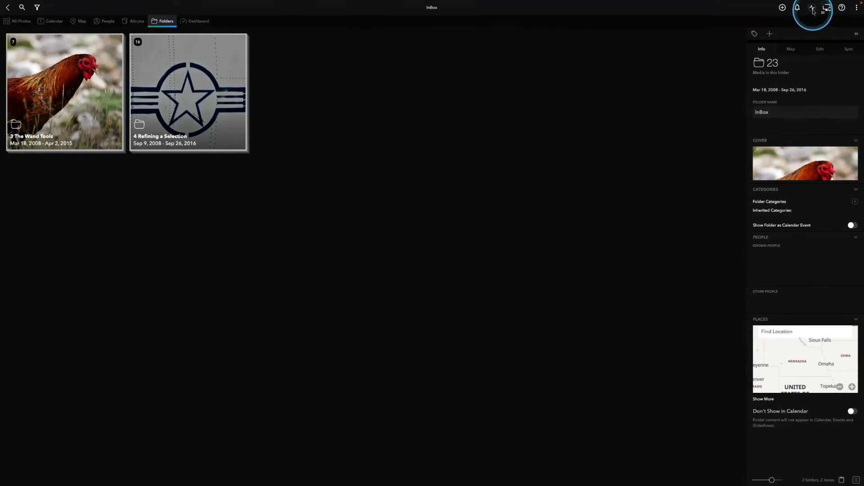
Examine the scanning and syncing activities, go back to the top-level folders, and close the activity list
left_click(812, 8)
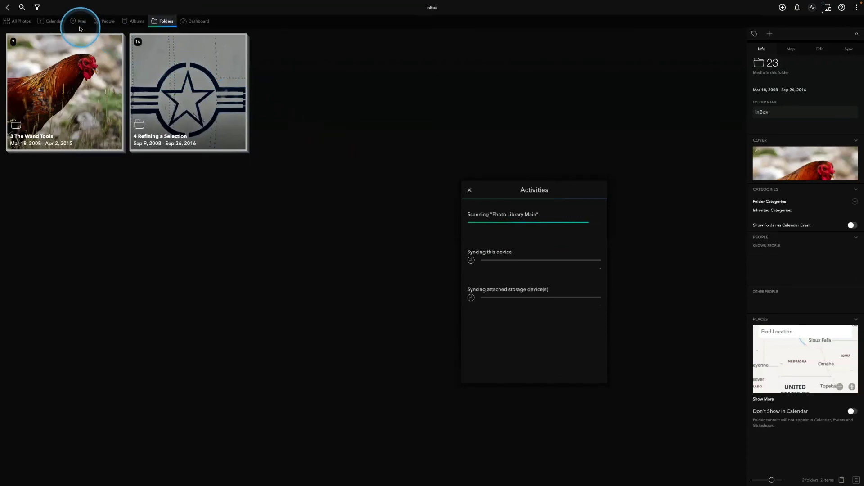
left_click(8, 7)
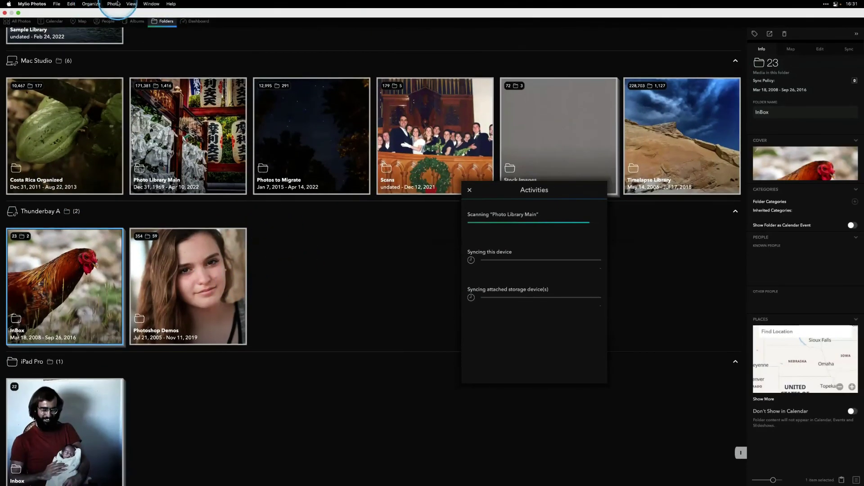
left_click(112, 4)
left_click(114, 4)
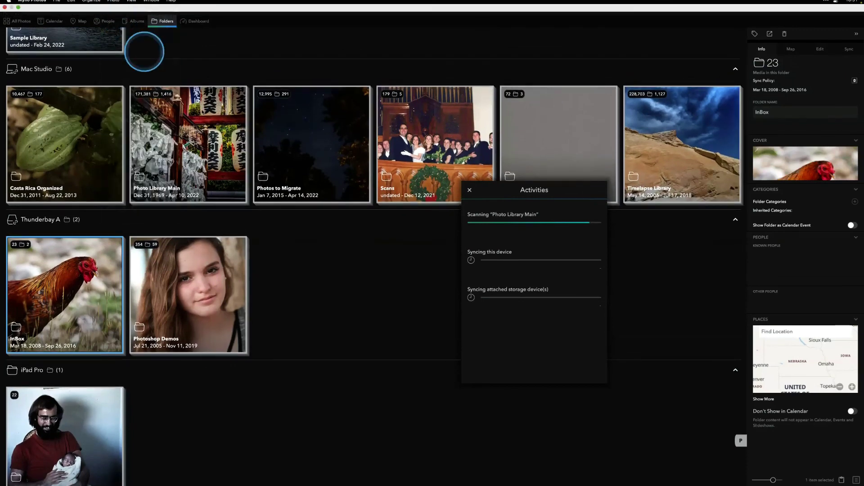
left_click(238, 70)
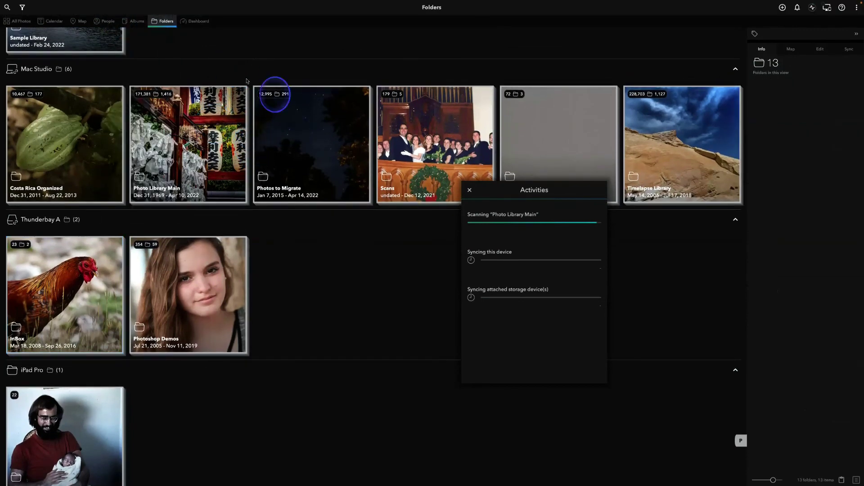
left_click(470, 190)
Open Photoshop Demos and go through Photoshop_Layers_Working_with_Multiple_Photos and Exercise Files into the Set folder of 8 Creating a Panoramic Image
left_click(220, 265)
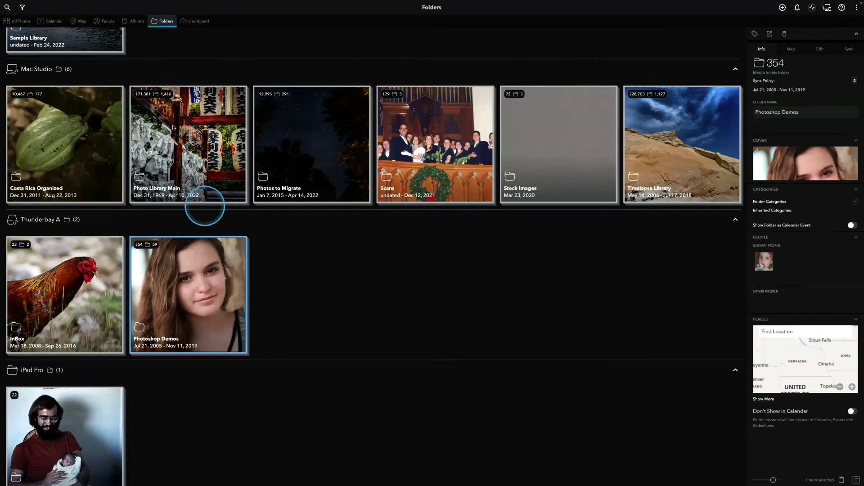
left_click(113, 3)
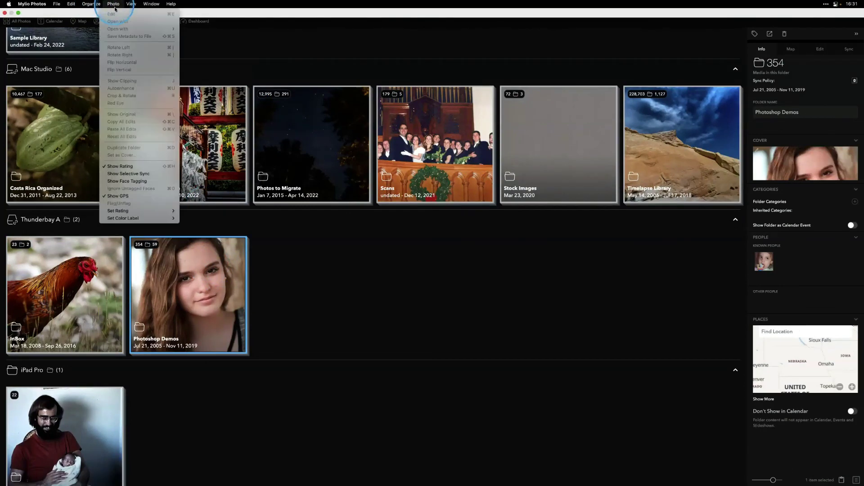
left_click(266, 271)
double_click(222, 269)
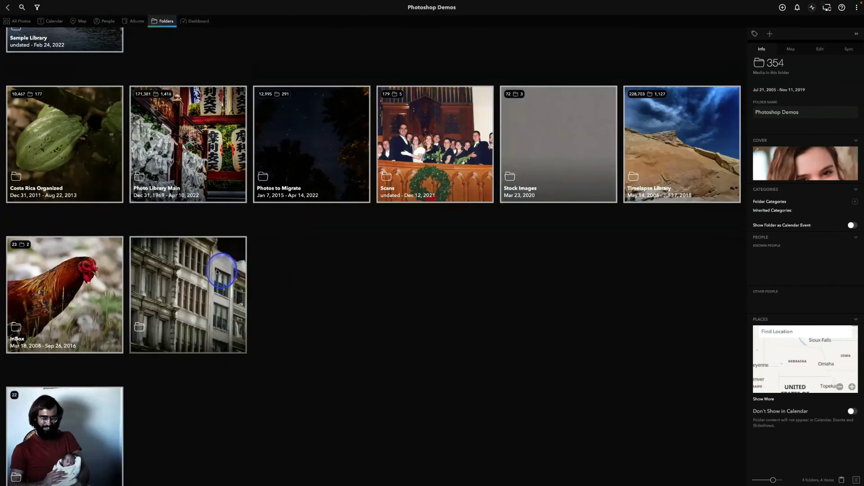
left_click(192, 117)
double_click(193, 113)
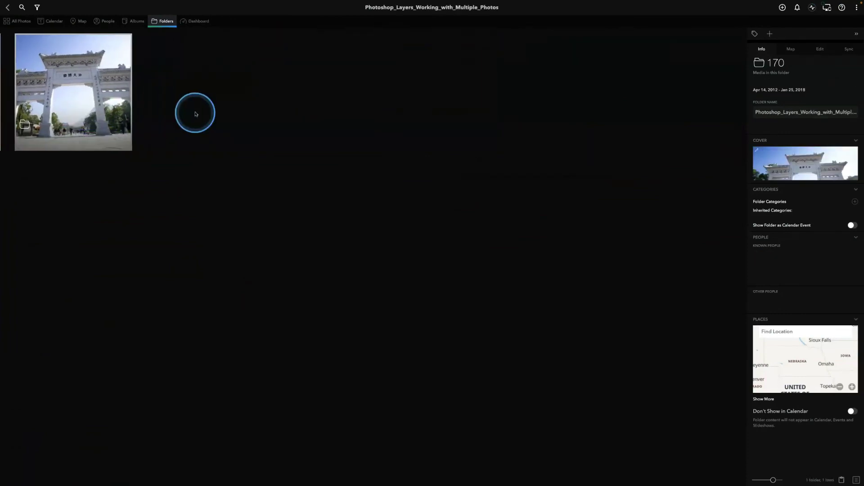
left_click(81, 105)
double_click(81, 105)
double_click(204, 230)
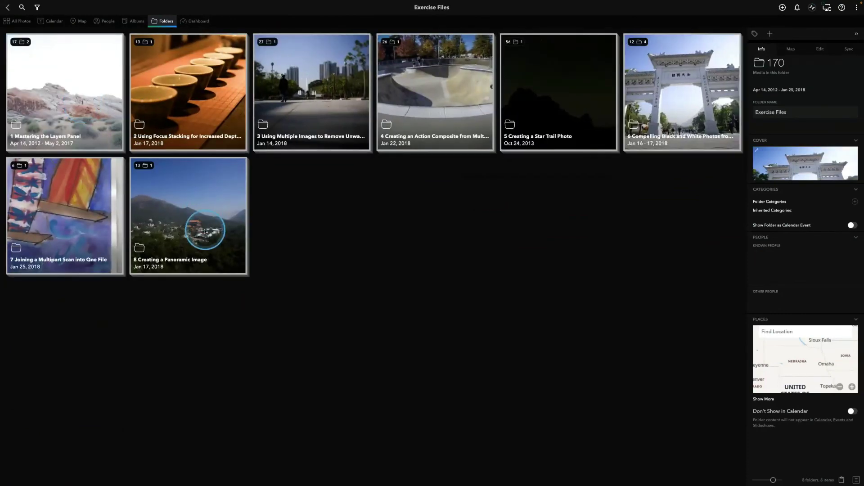
double_click(84, 117)
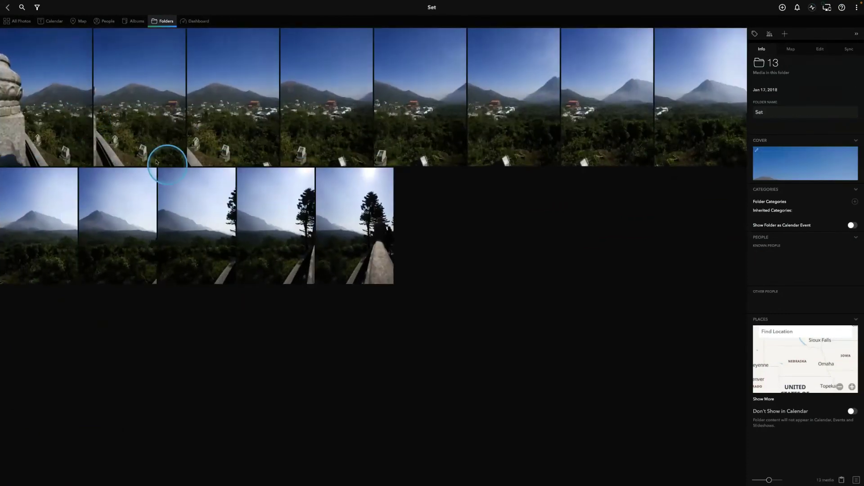
Select all the panorama photos in the Set folder and bring up the choice of external apps to open them with
left_click(63, 131)
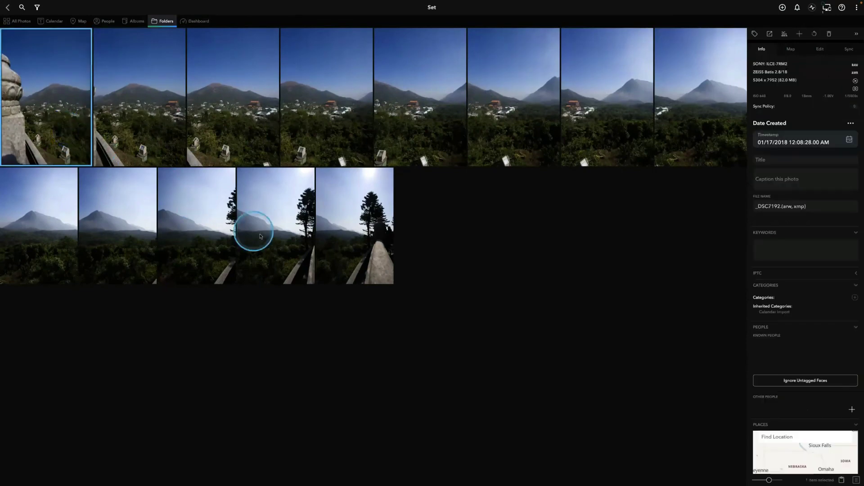
left_click(350, 241, "shift")
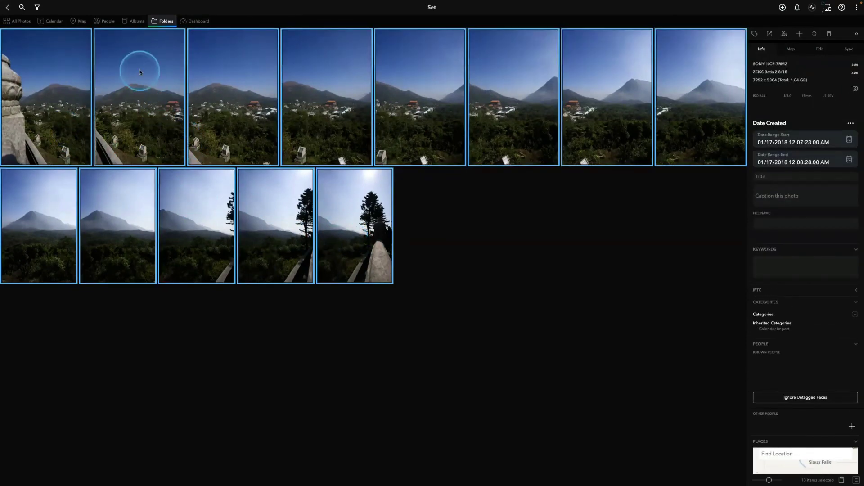
left_click(113, 3)
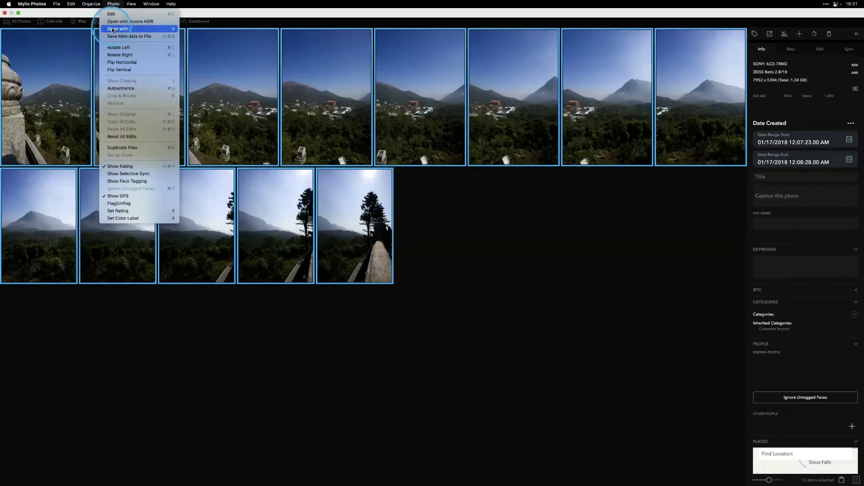
mouse_move(148, 29)
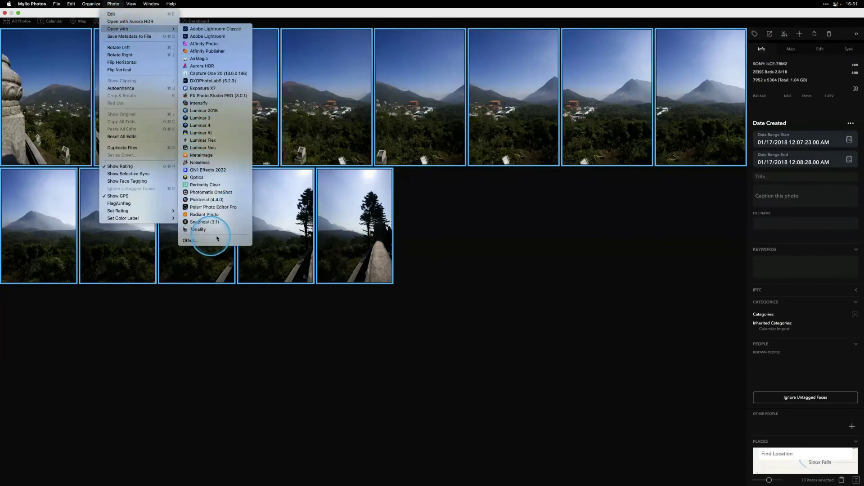